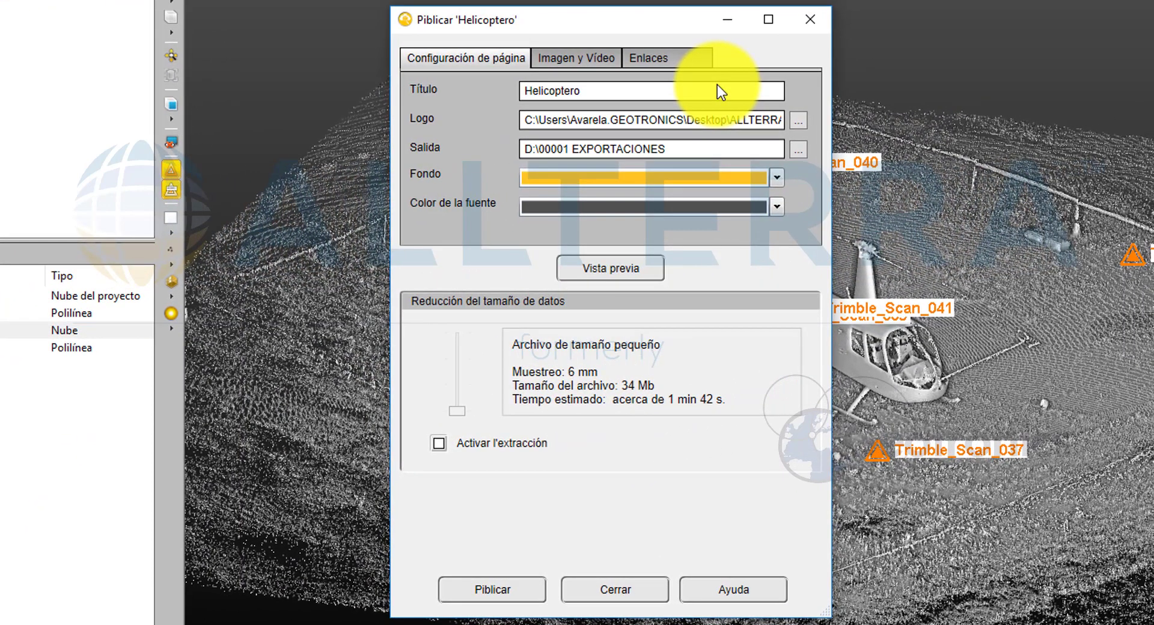
# Keep the page title as Helicoptero and use ALLTERRA-GSE_horizontal_HD.jpg from the desktop as the page logo.
pyautogui.click(620, 87)
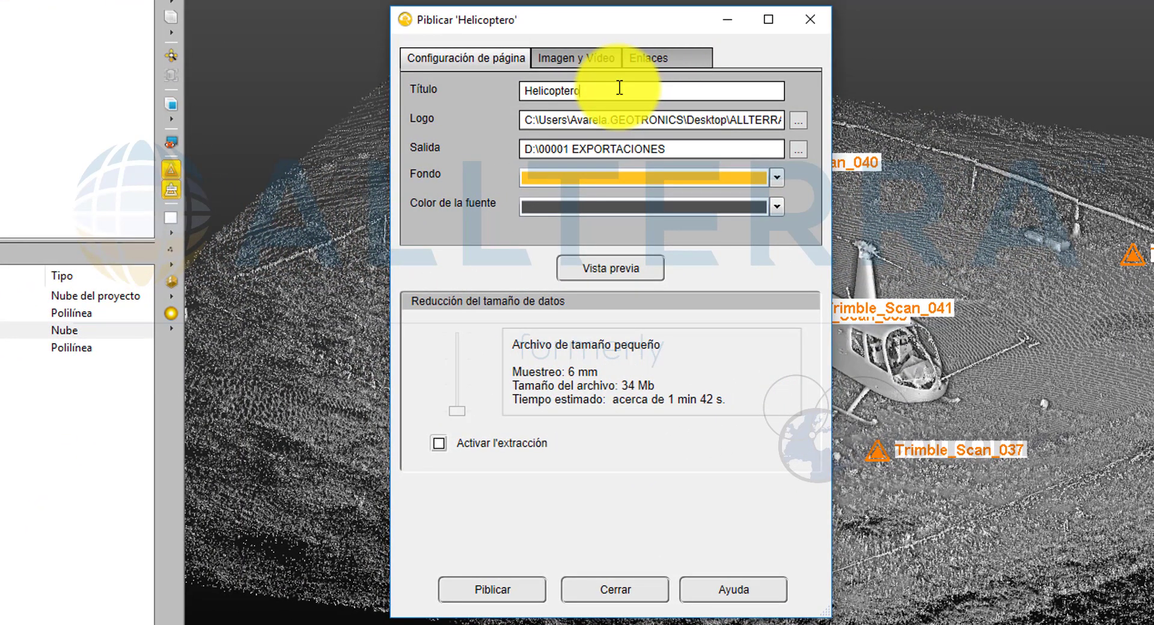
pyautogui.doubleClick(587, 92)
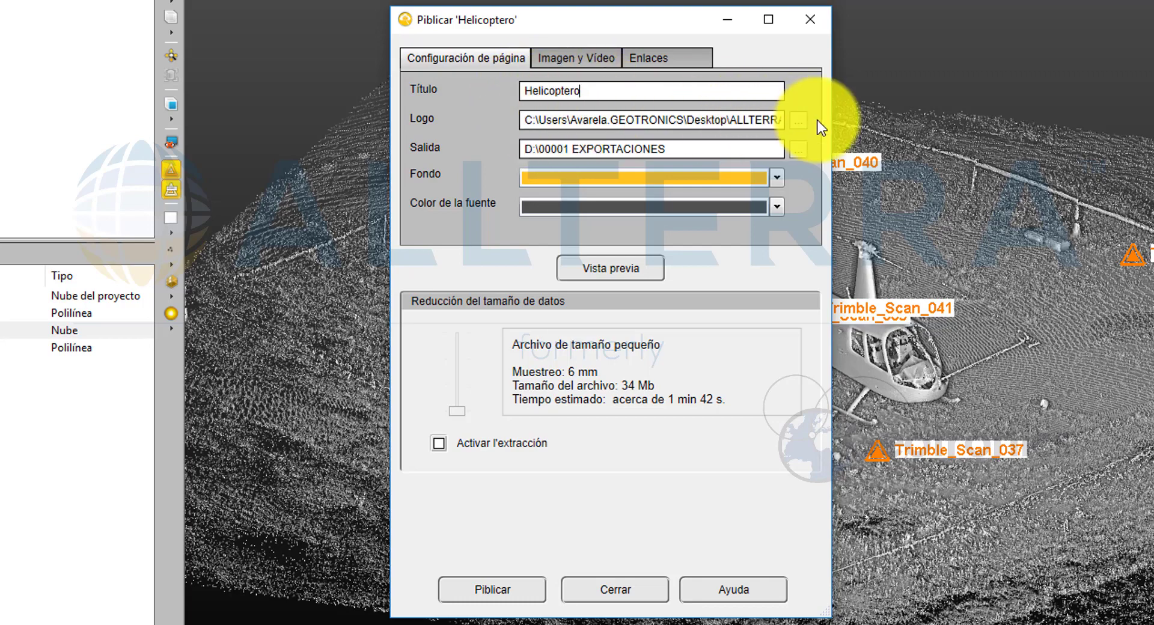
pyautogui.click(800, 120)
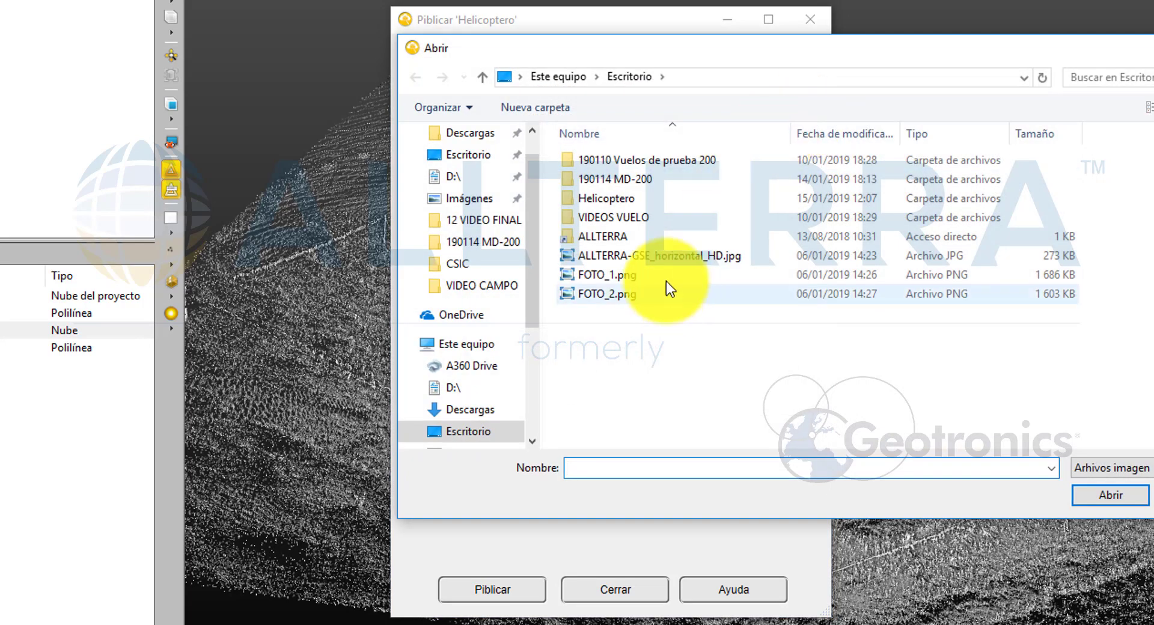
pyautogui.click(665, 263)
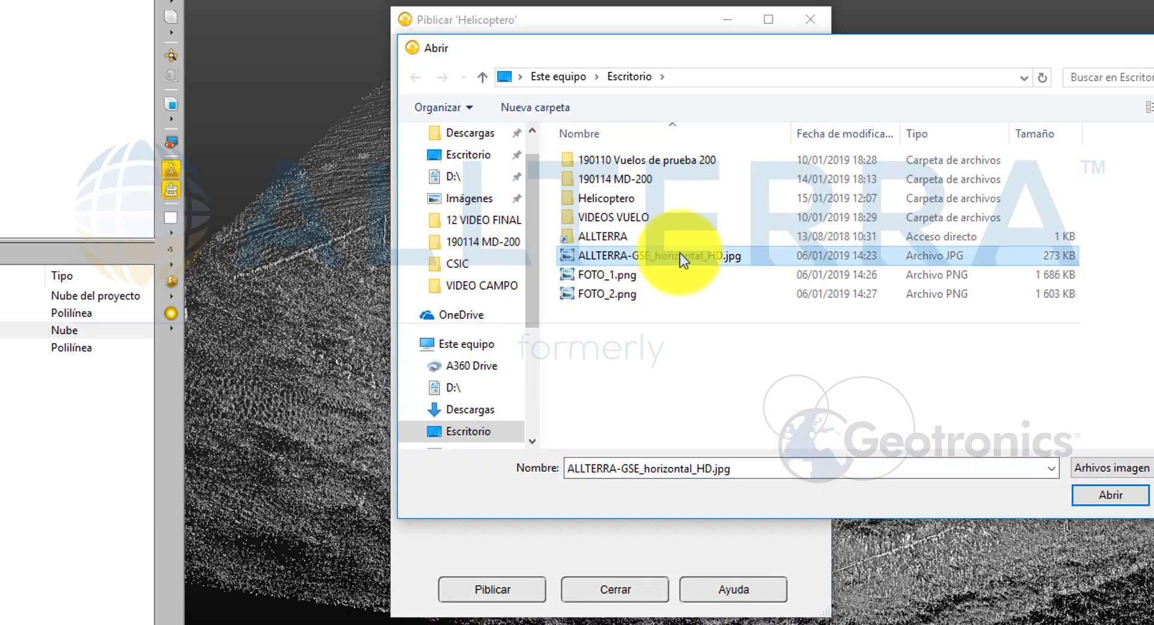
pyautogui.click(1105, 501)
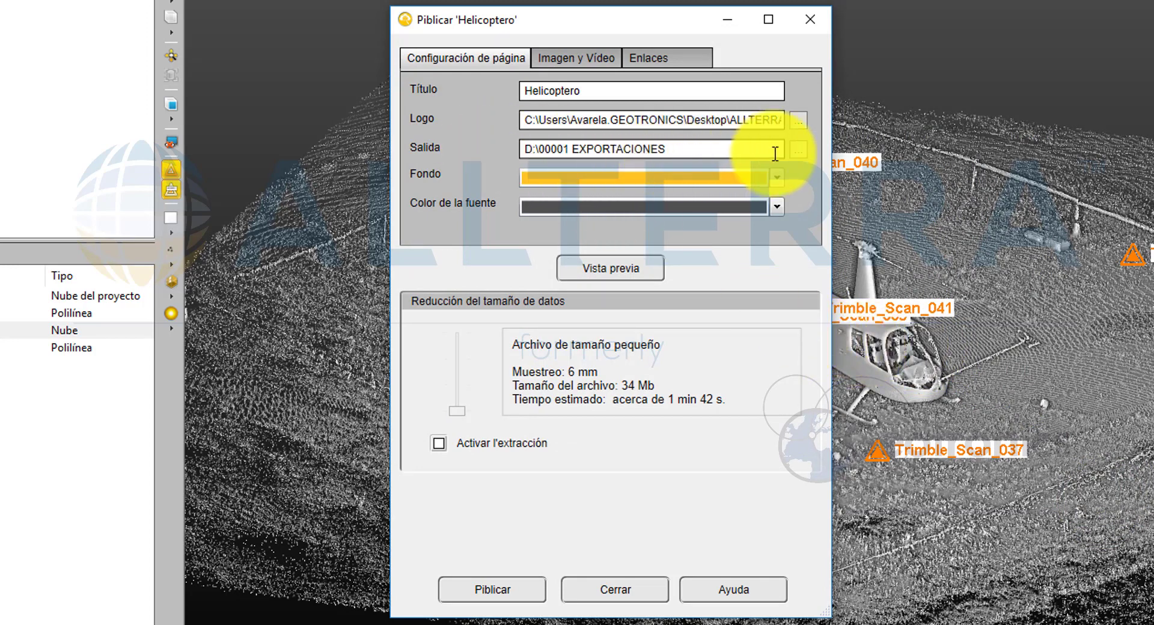
pyautogui.click(797, 149)
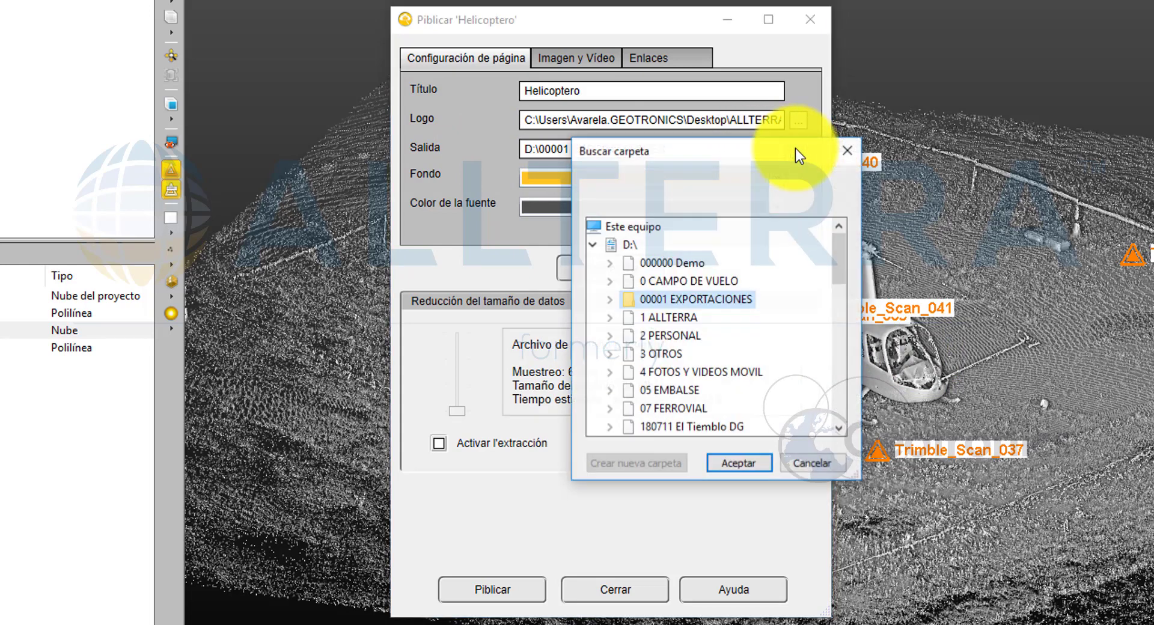
pyautogui.click(849, 145)
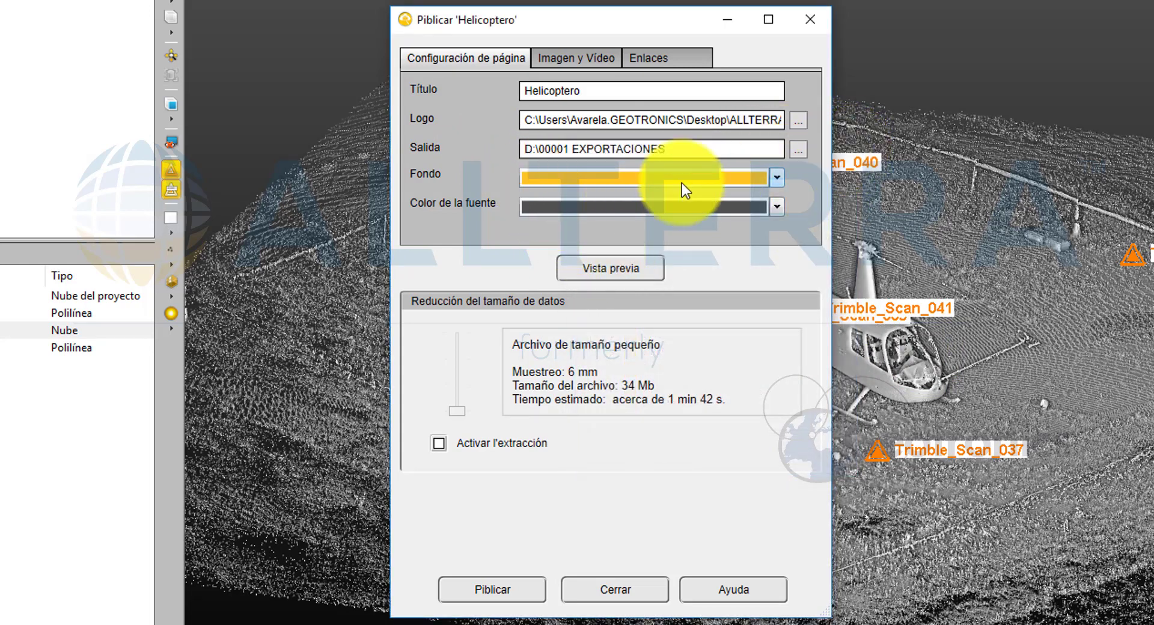
pyautogui.click(777, 177)
pyautogui.click(778, 175)
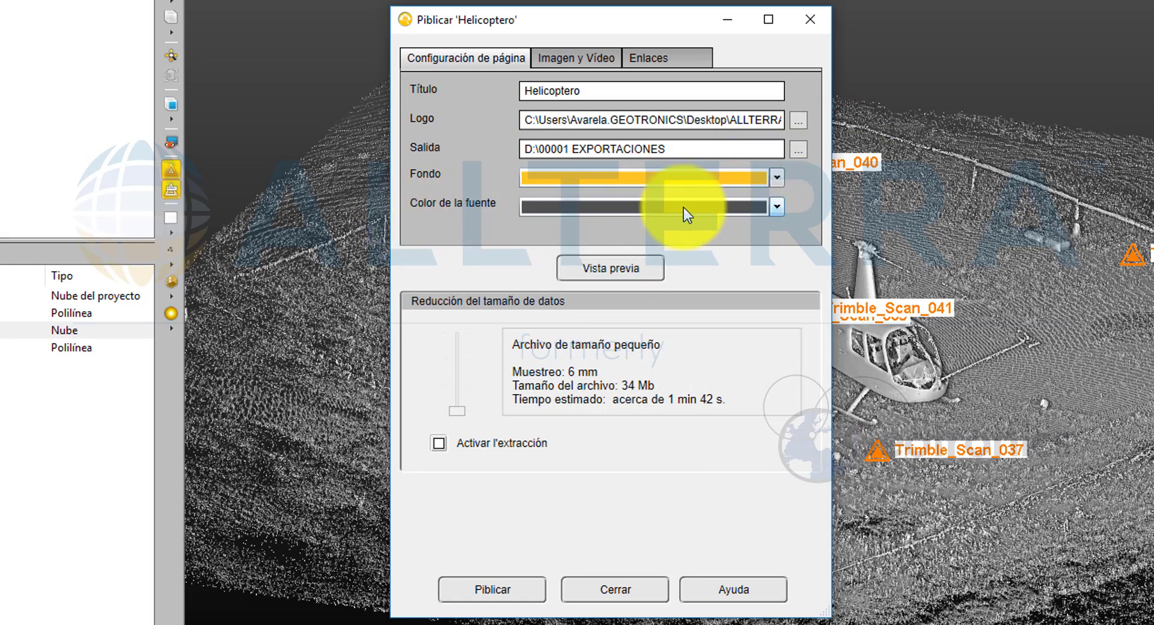
# Add an image entry titled Pueblo to the published page and link it to FOTO_1.png.
pyautogui.click(554, 56)
pyautogui.click(495, 92)
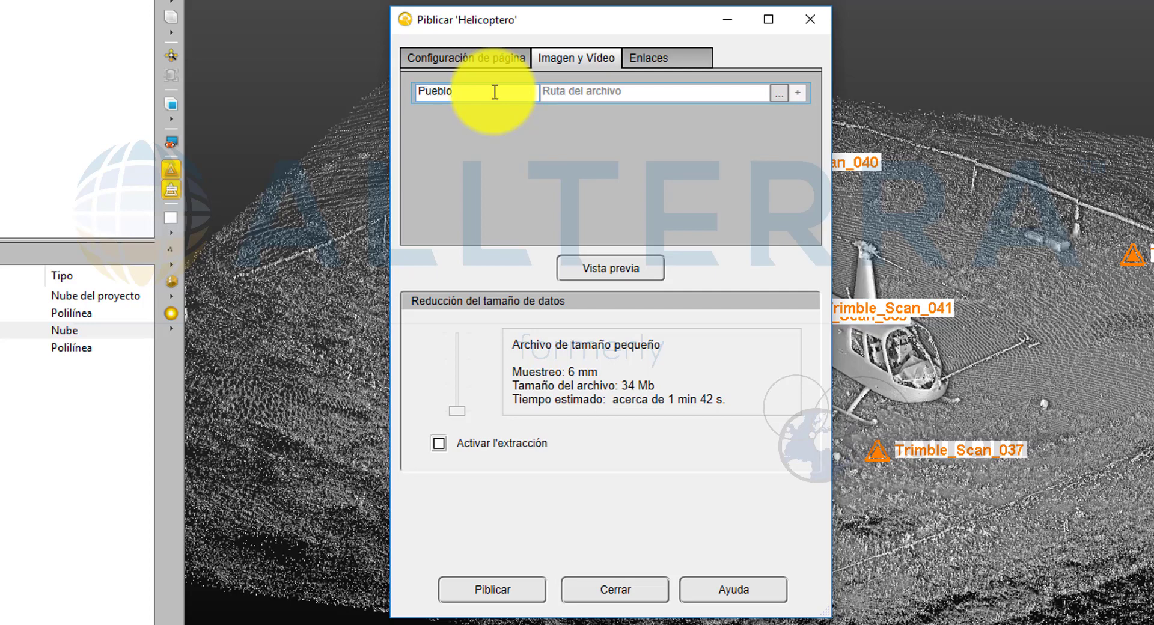
pyautogui.click(632, 93)
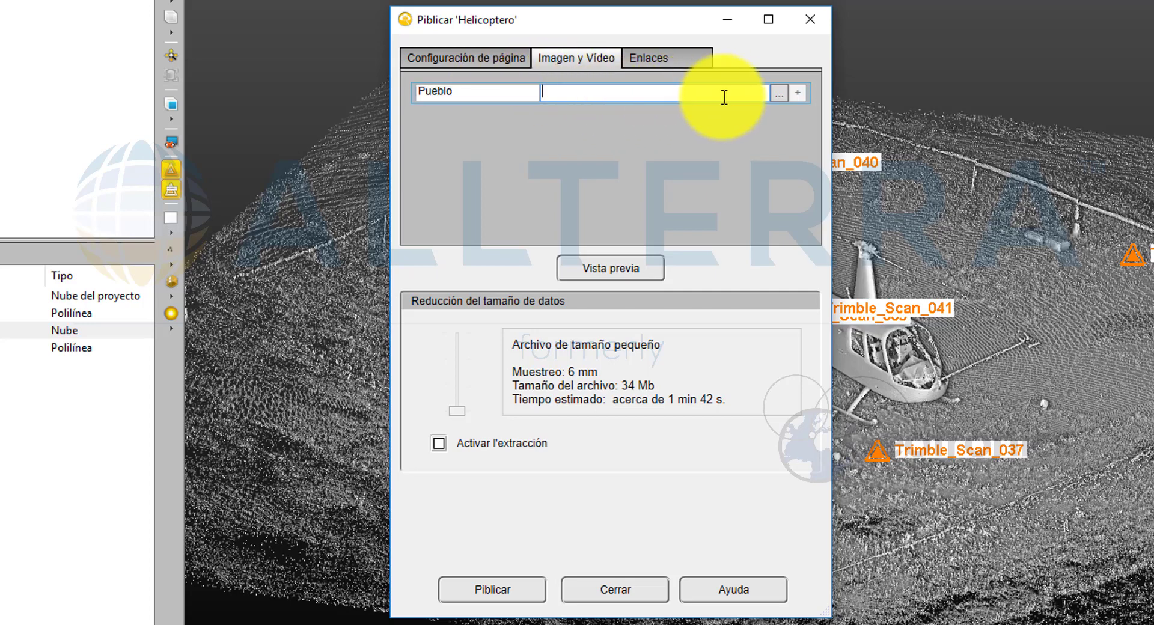
pyautogui.click(777, 92)
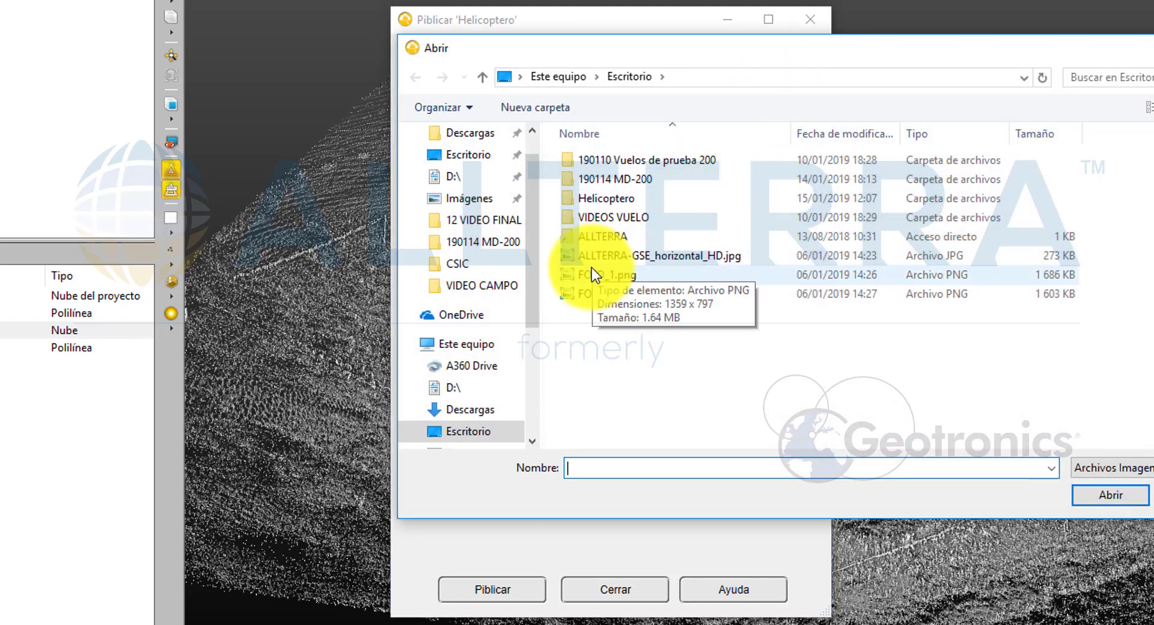
pyautogui.click(592, 272)
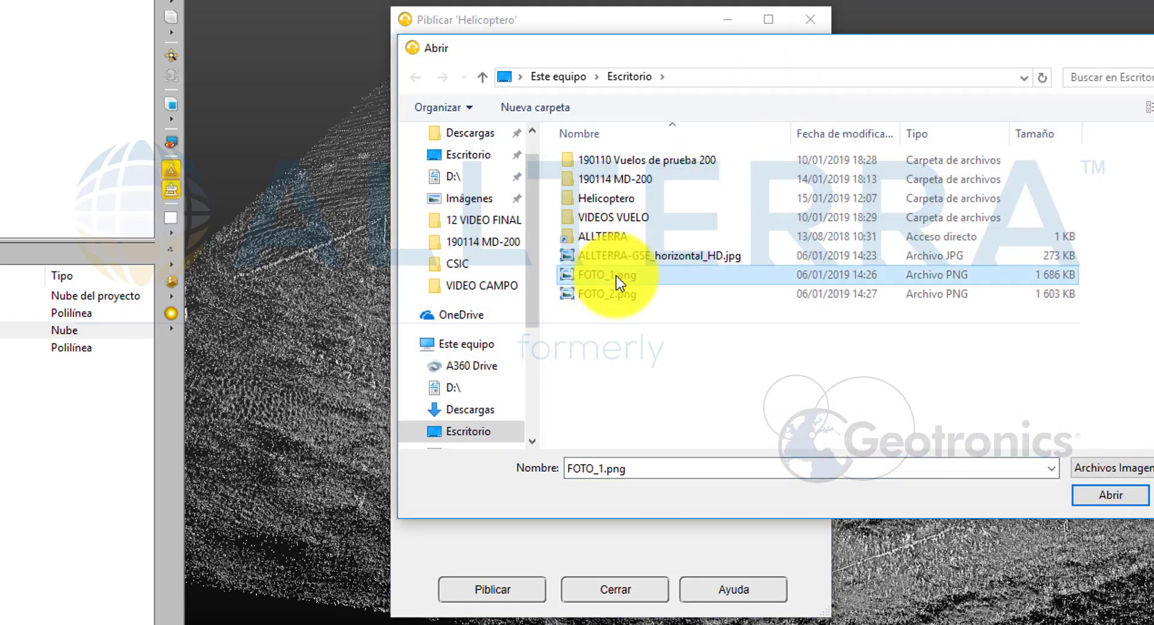
pyautogui.doubleClick(615, 276)
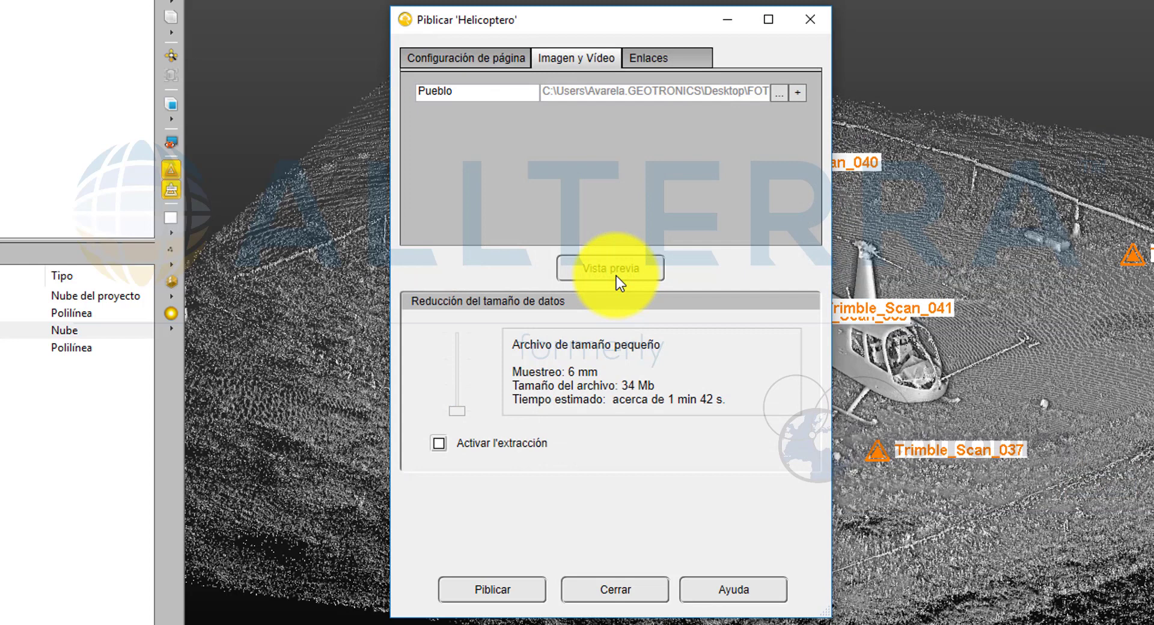
# Add a second image entry titled Helicoptero and open the file selection for it.
pyautogui.click(795, 92)
pyautogui.click(487, 120)
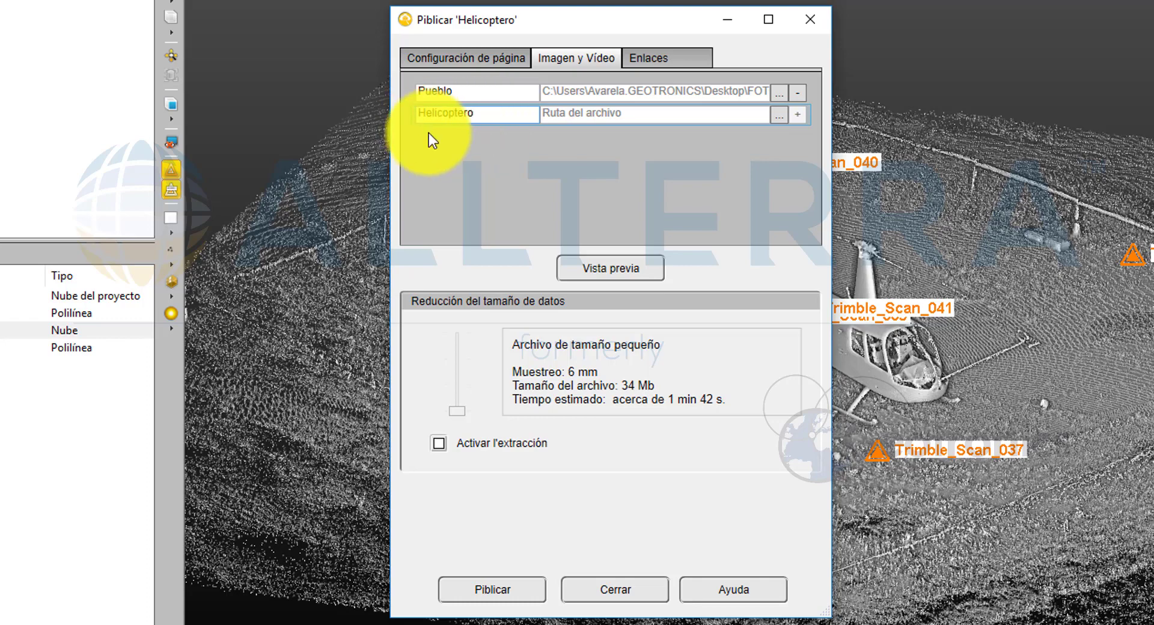
pyautogui.click(662, 110)
pyautogui.click(776, 116)
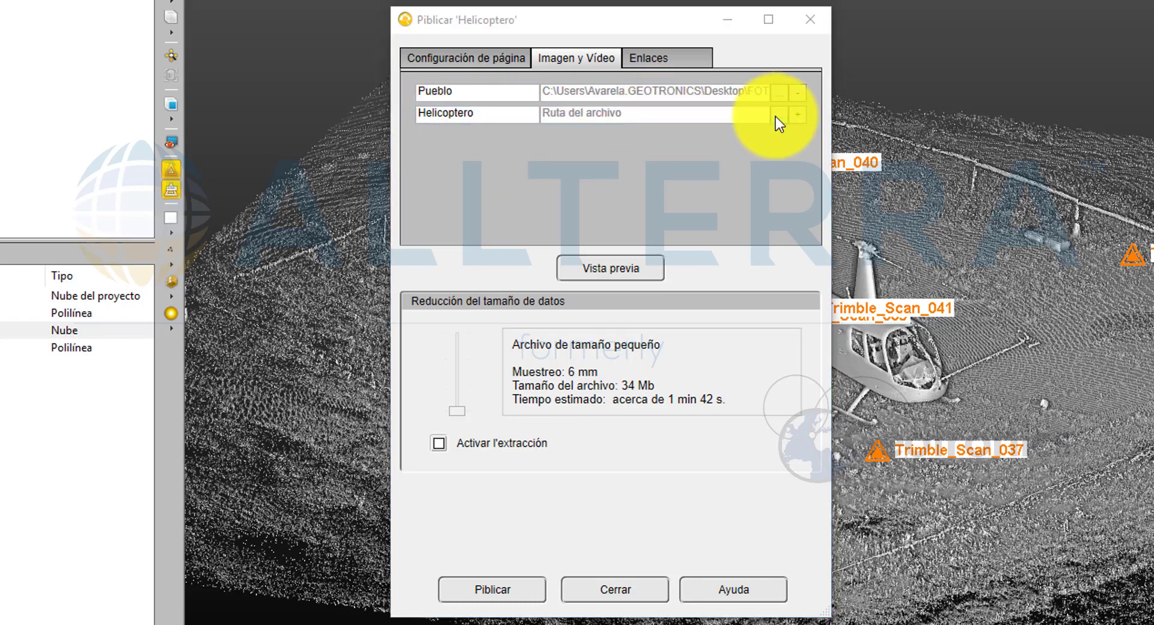
# Preview FOTO_2.png and FOTO_1.png to compare the two photos before choosing one.
pyautogui.click(613, 300)
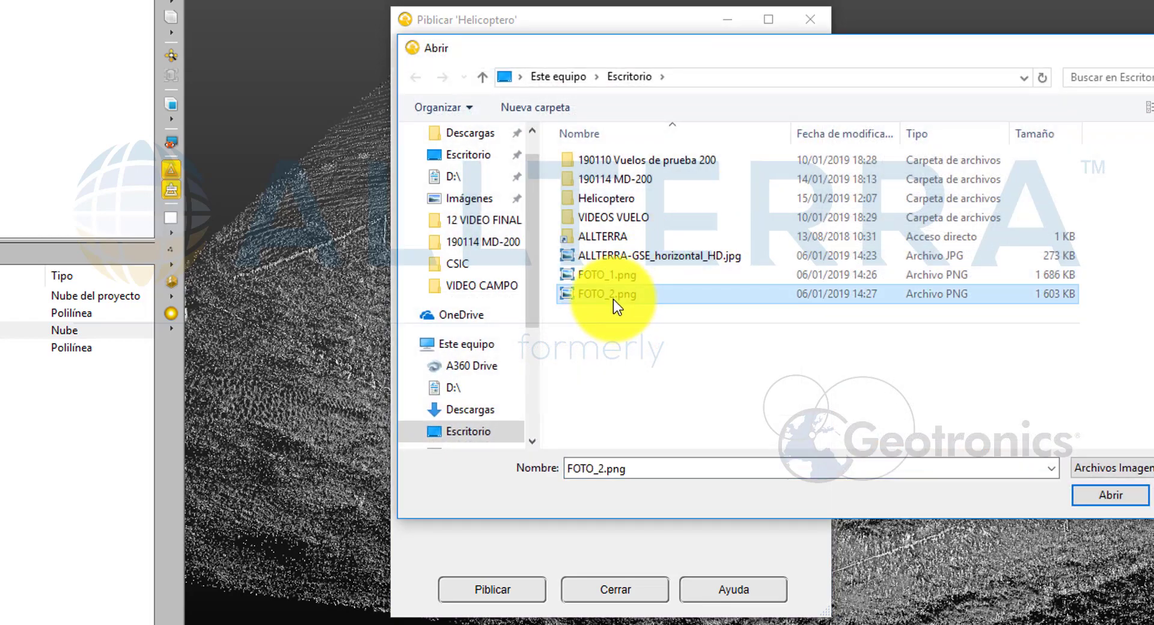
pyautogui.rightClick(613, 299)
pyautogui.click(666, 261)
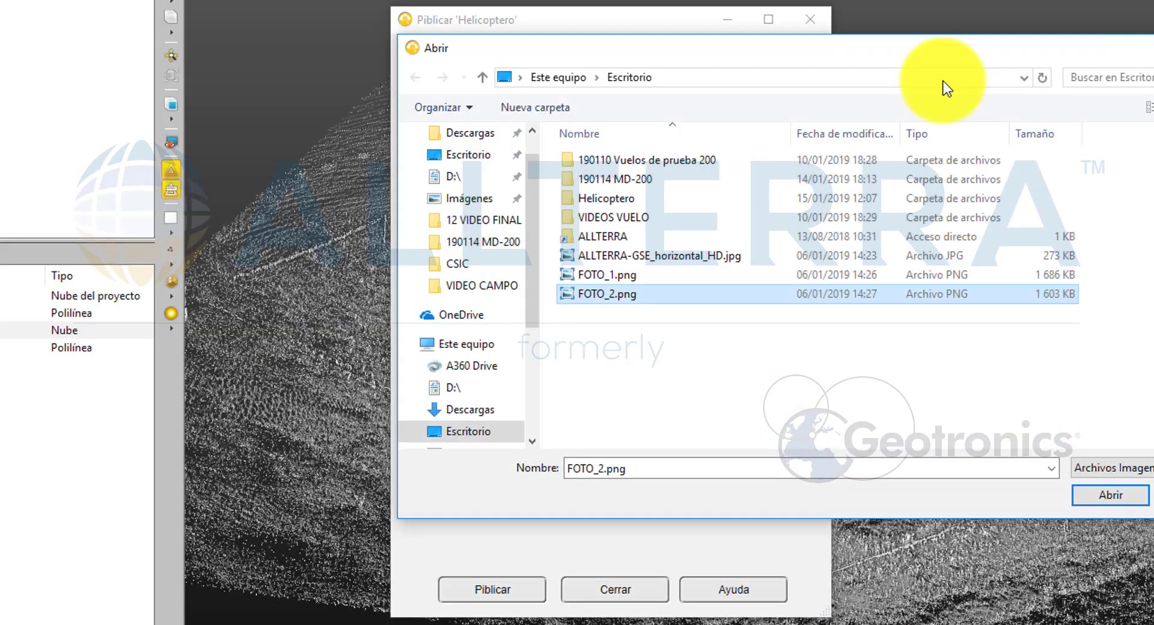
pyautogui.click(596, 274)
pyautogui.rightClick(594, 269)
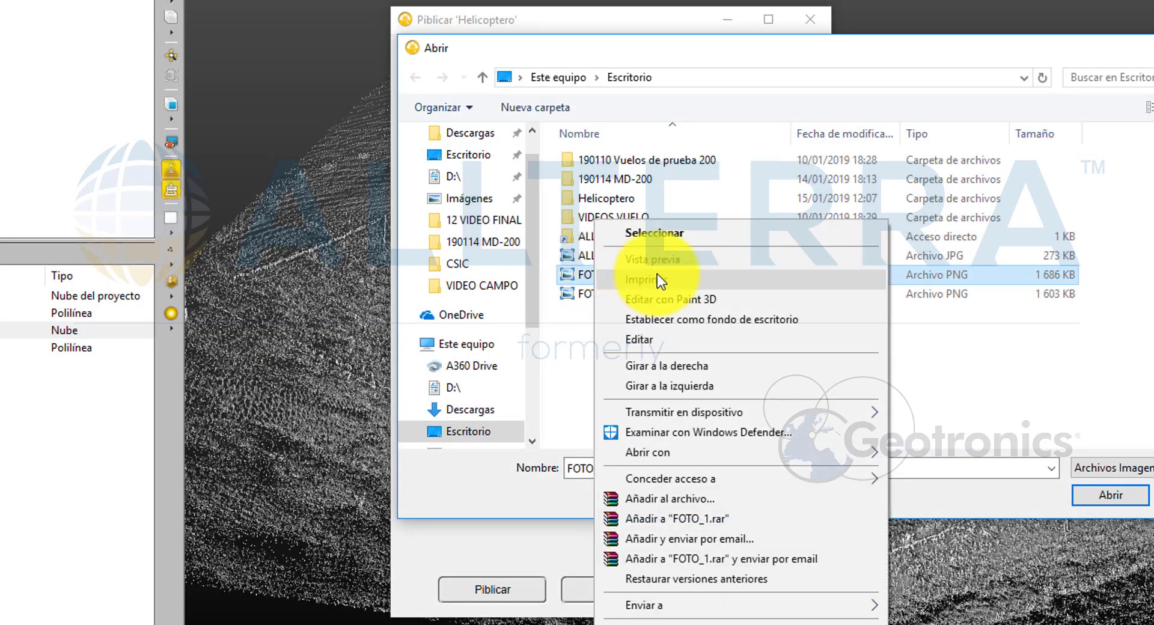
pyautogui.click(664, 264)
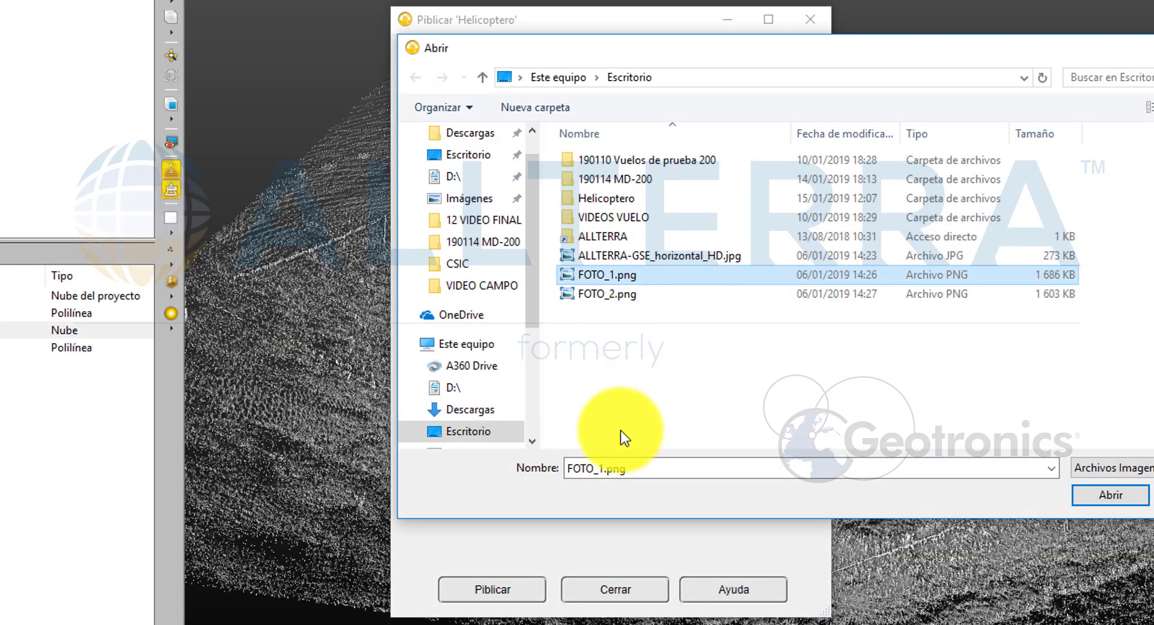
# Link FOTO_2.png to the Helicoptero image entry and confirm the entry in the list.
pyautogui.click(636, 295)
pyautogui.click(1113, 498)
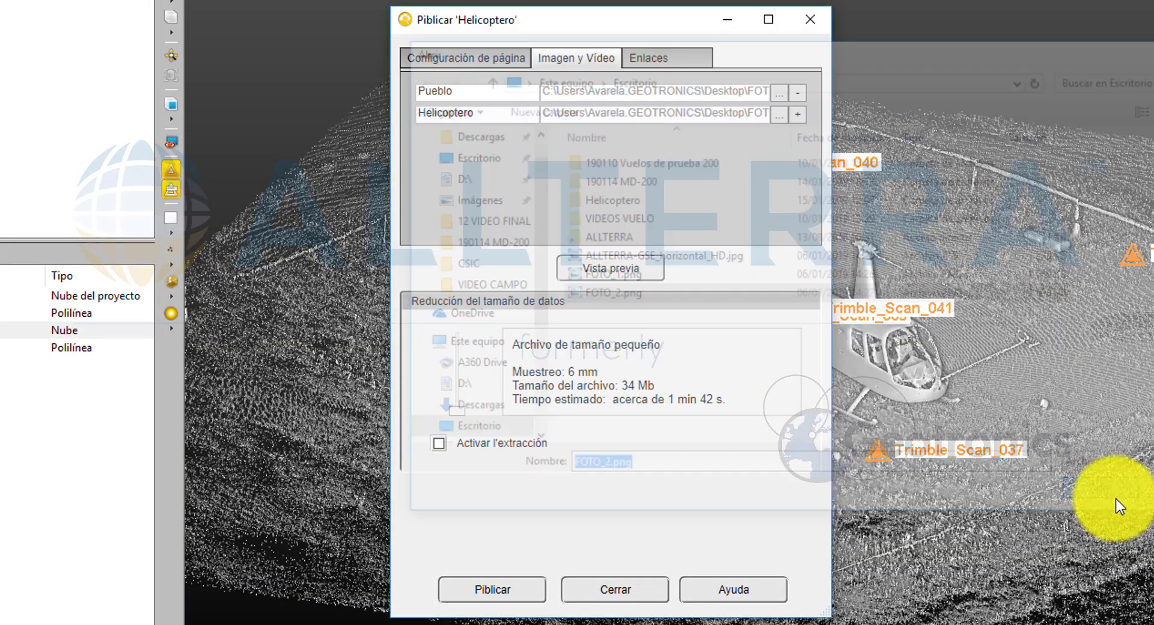
pyautogui.click(796, 115)
# Add a link titled Allterra that points to the allterra-iberica website.
pyautogui.click(646, 58)
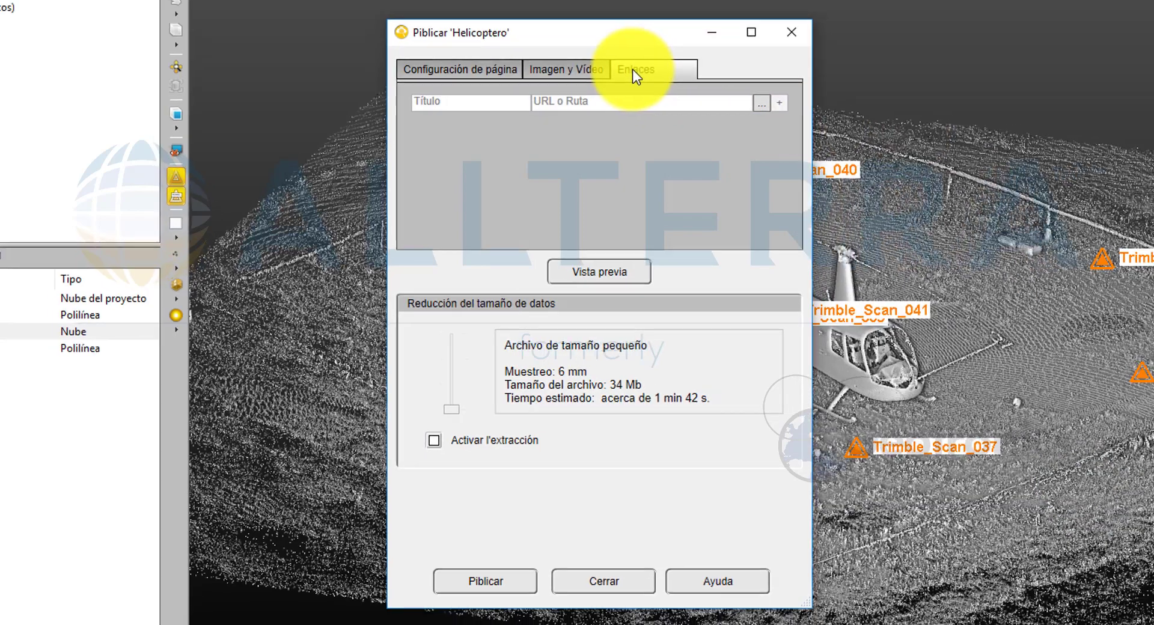
pyautogui.click(465, 91)
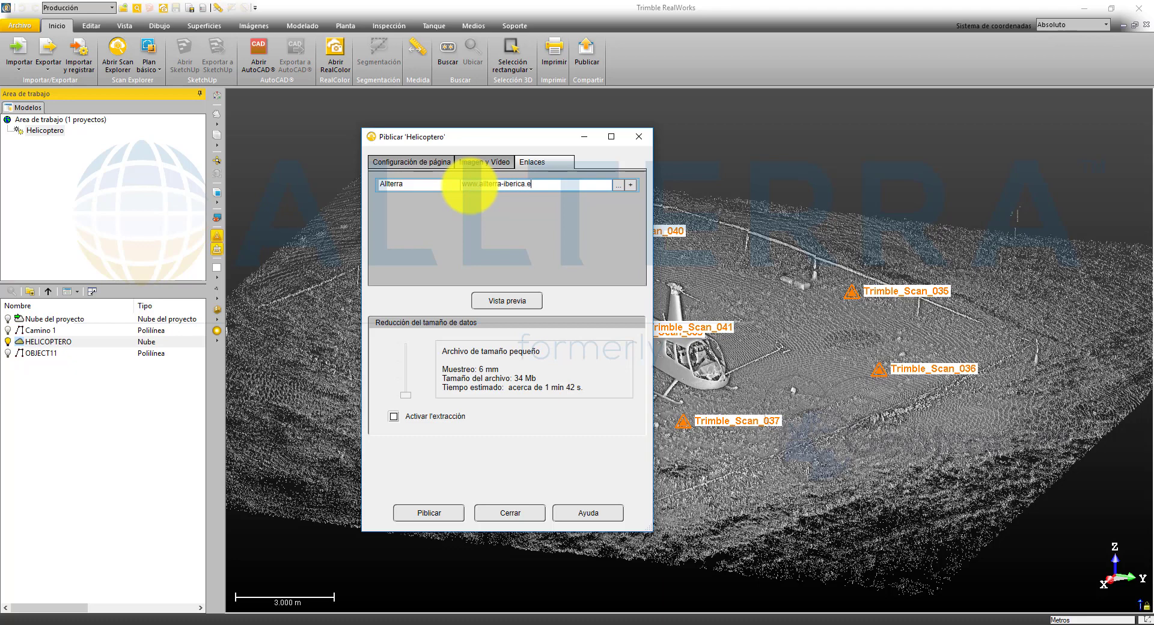
# Preview the page, and publish the project with full-size data and no sampling.
pyautogui.click(413, 166)
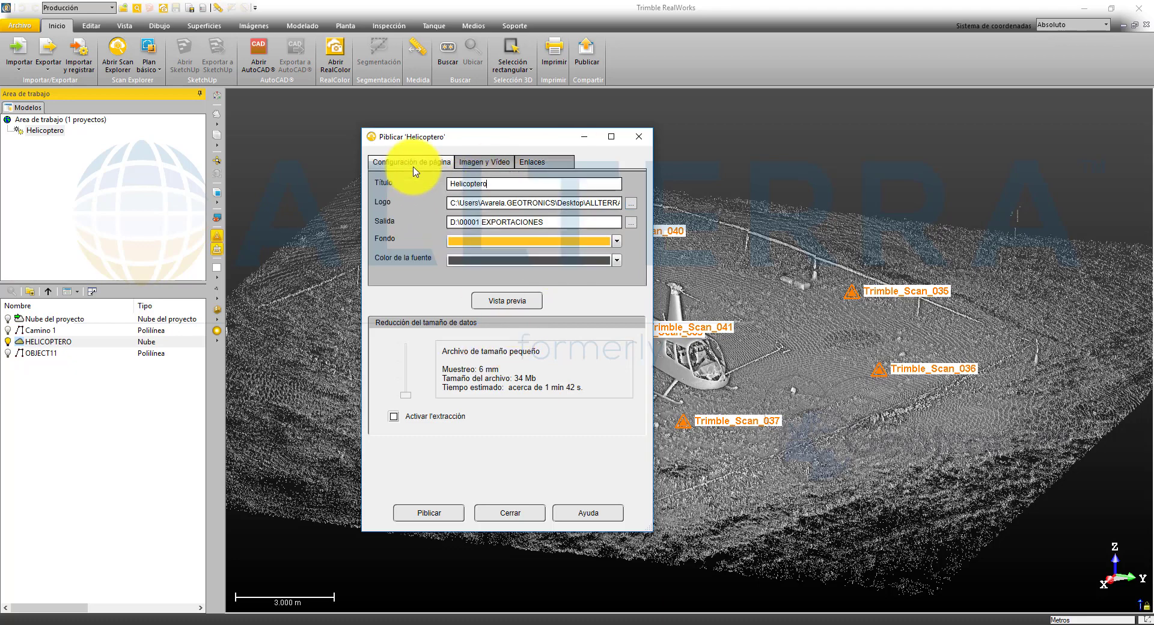
pyautogui.click(520, 304)
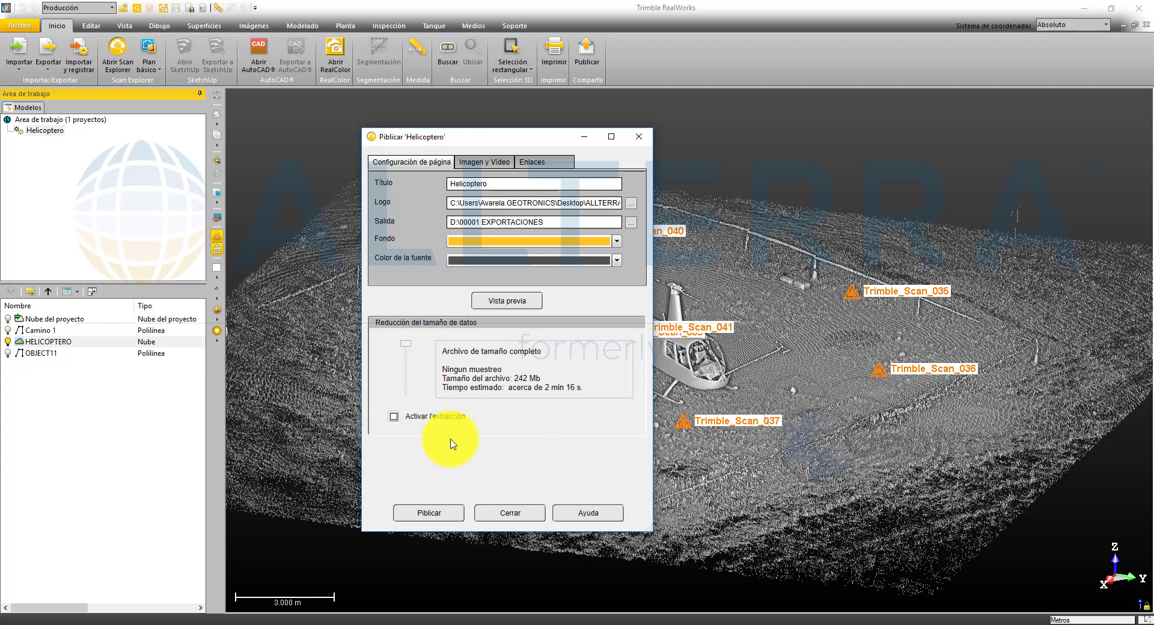
pyautogui.click(423, 513)
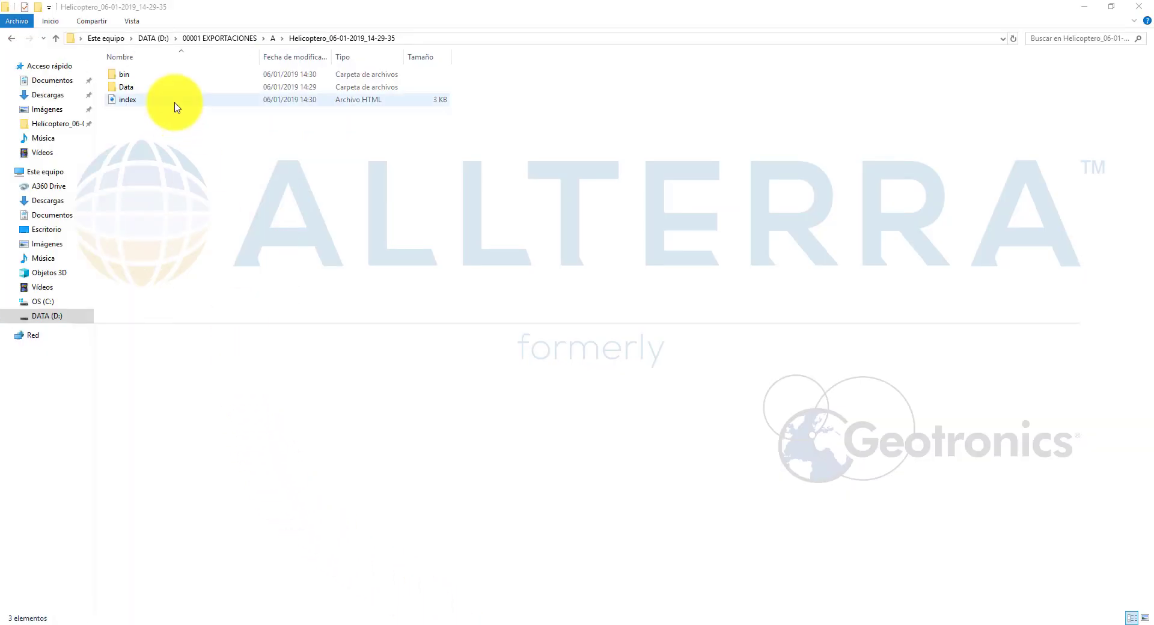
# Open the exported index HTML file in Internet Explorer and allow Trimble Scan Explorer to run.
pyautogui.click(129, 76)
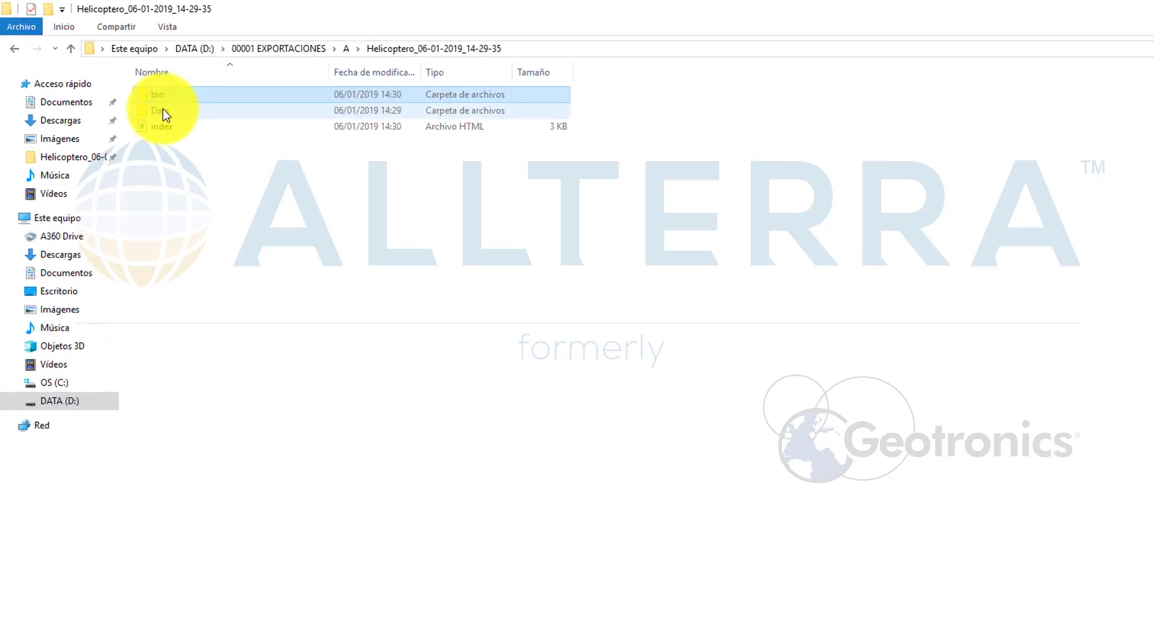
pyautogui.click(163, 128)
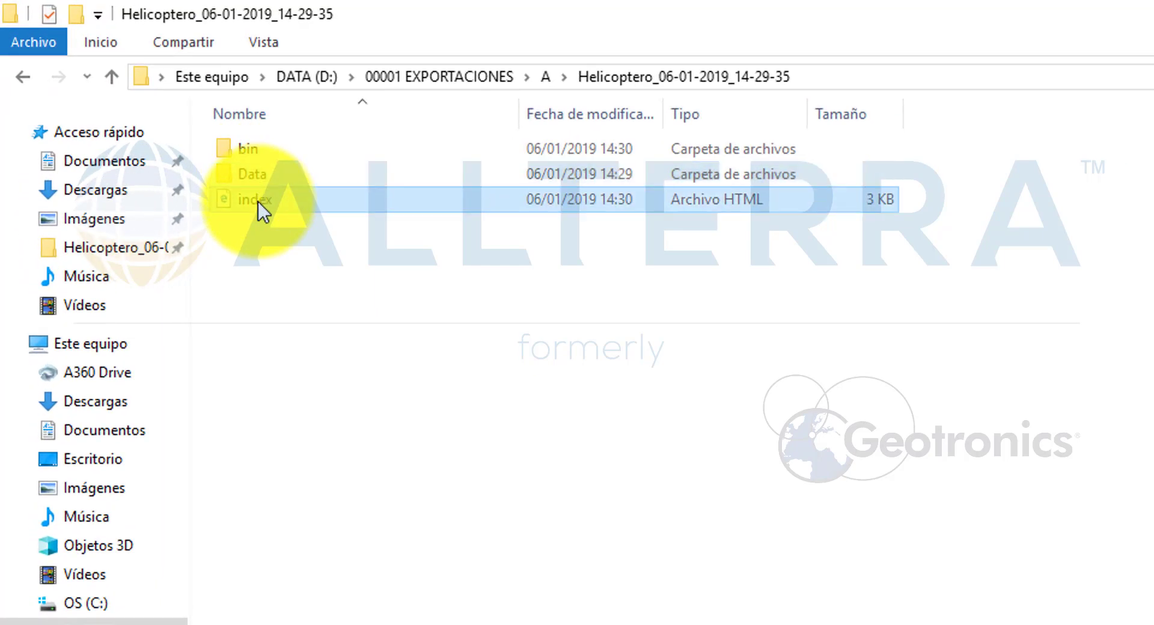
pyautogui.rightClick(258, 202)
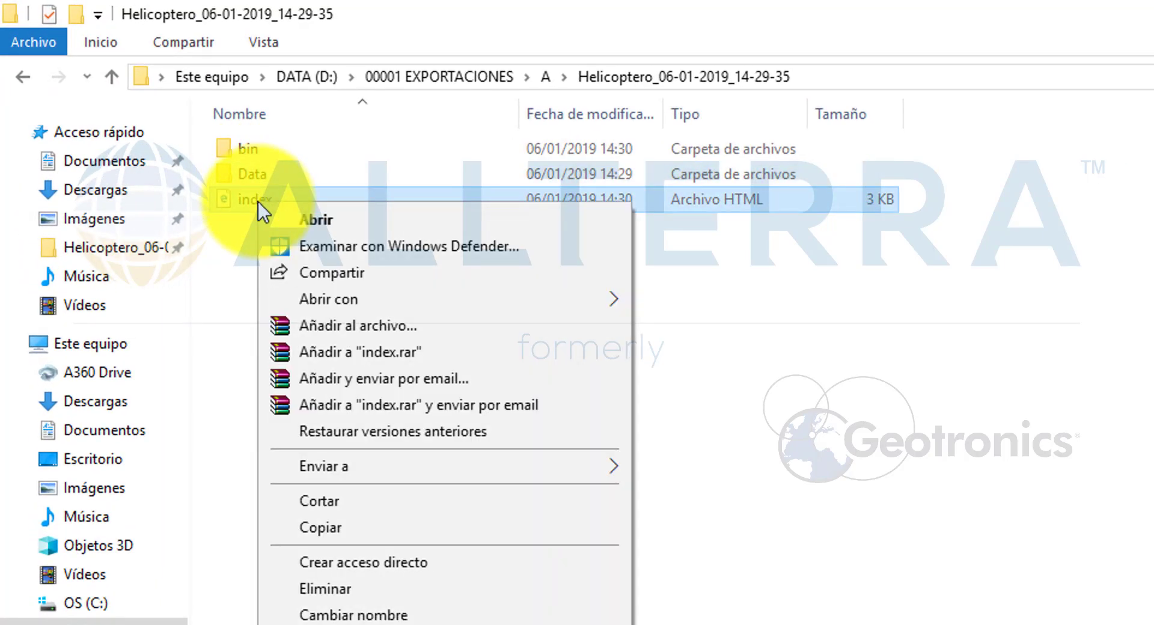
pyautogui.moveTo(452, 301)
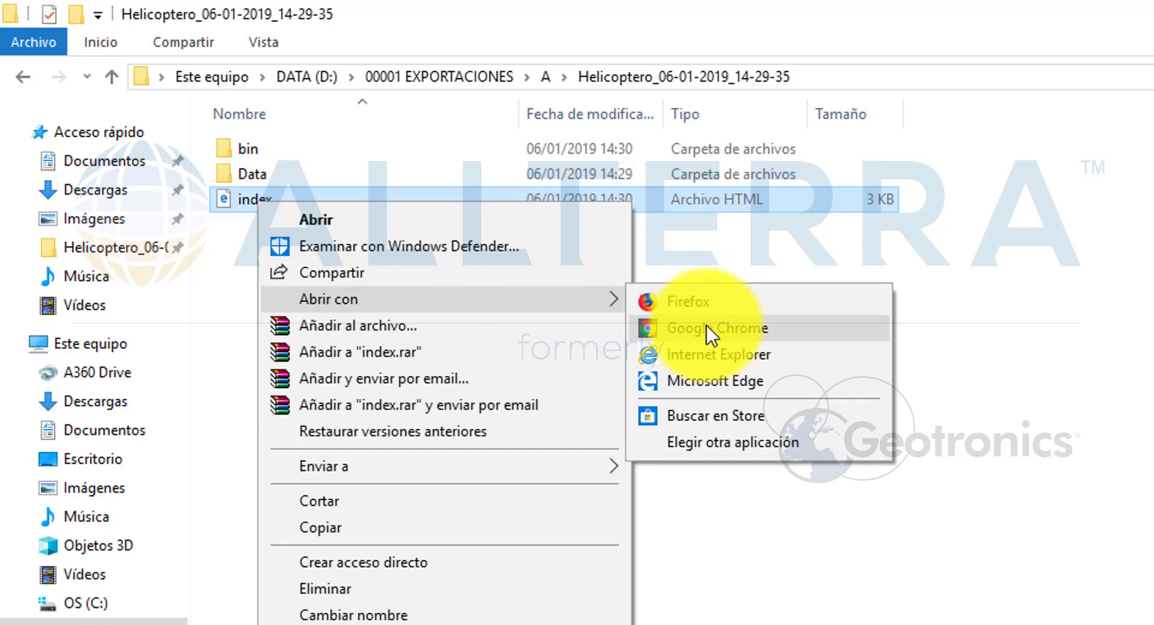
pyautogui.click(798, 357)
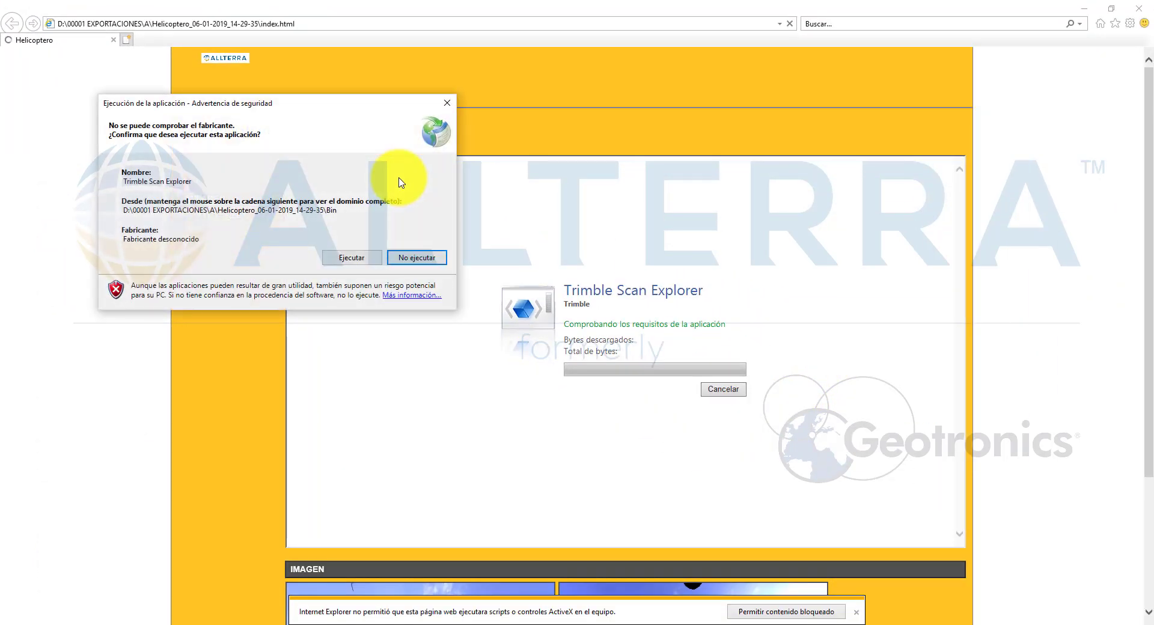
pyautogui.click(362, 258)
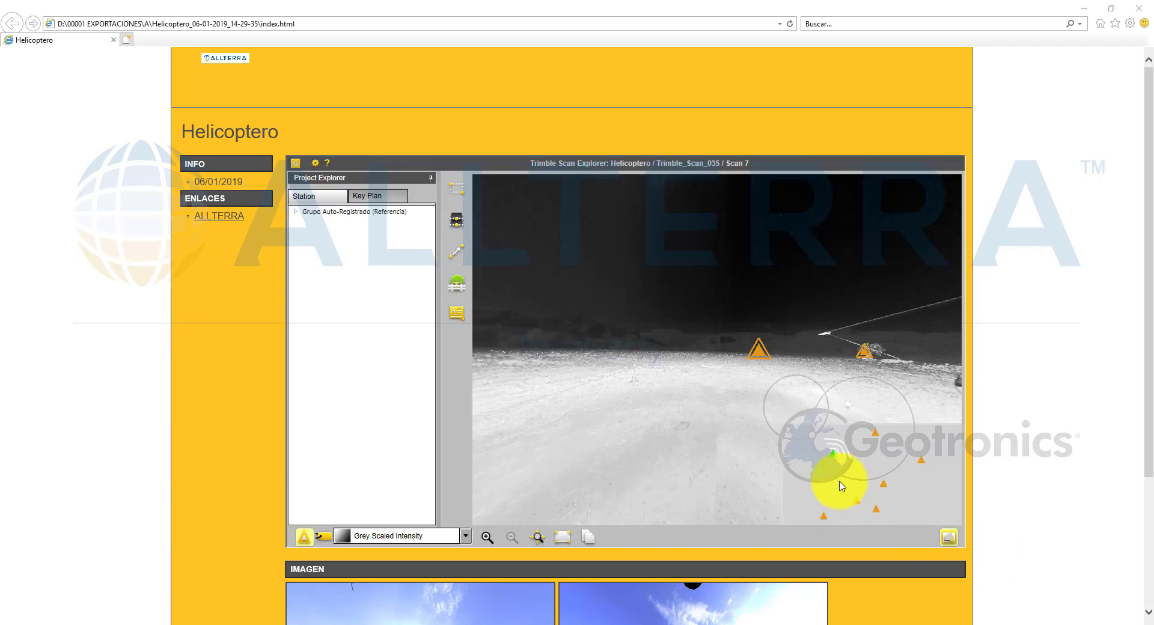
# Expand the registered stations in the Project Explorer and display the scan in True Color.
pyautogui.moveTo(795, 382); pyautogui.dragTo(665, 348)
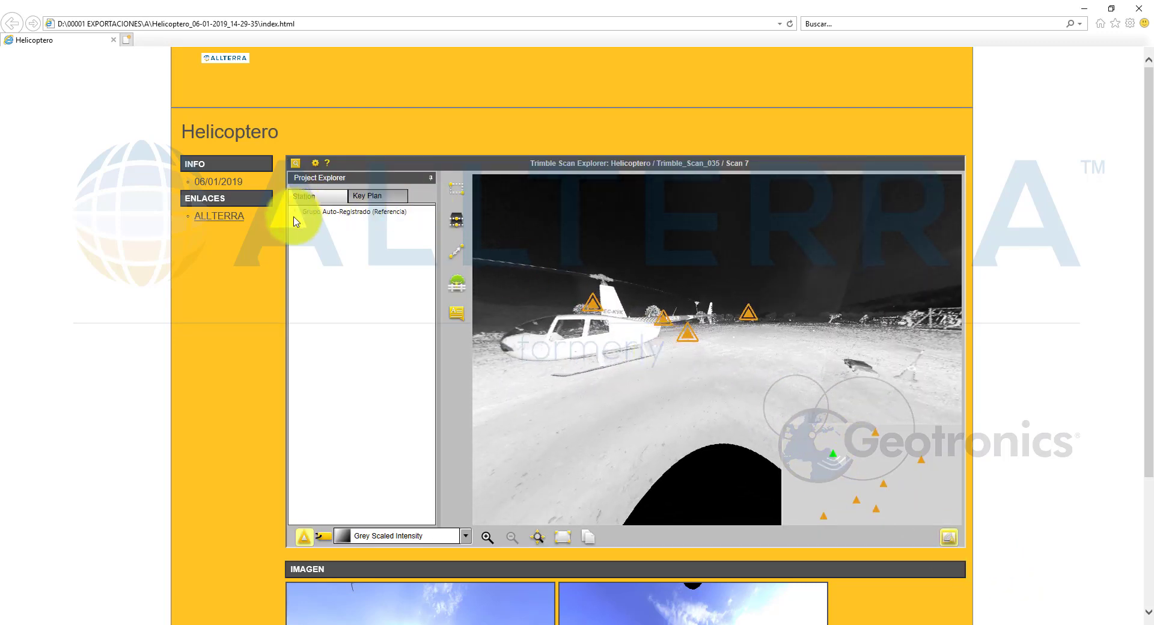
pyautogui.click(364, 259)
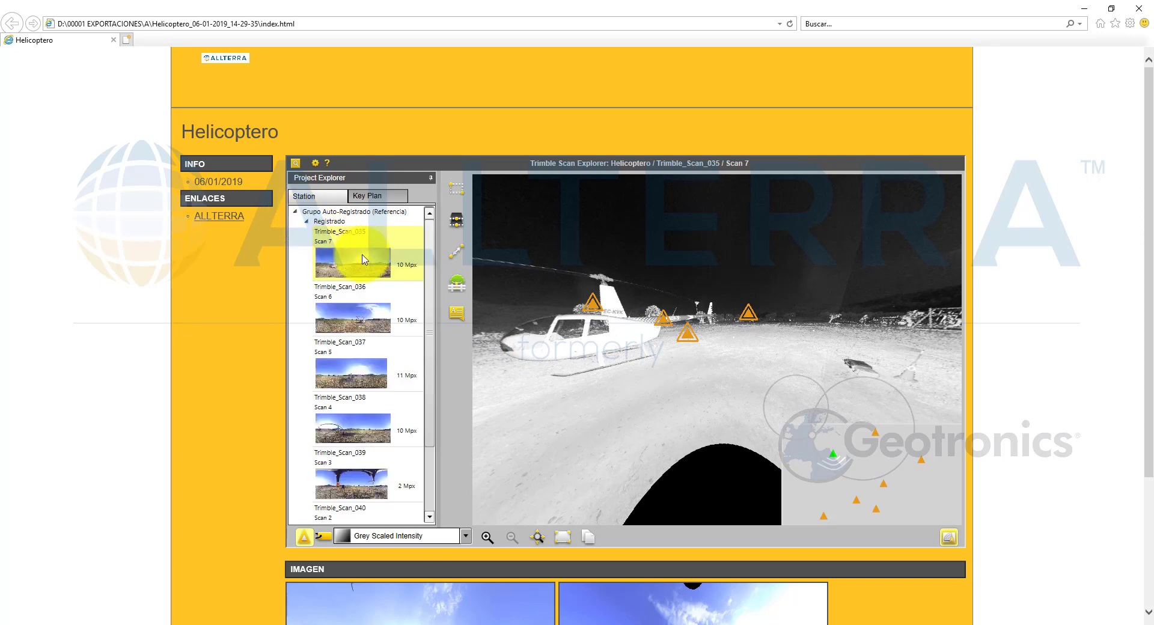
pyautogui.click(466, 536)
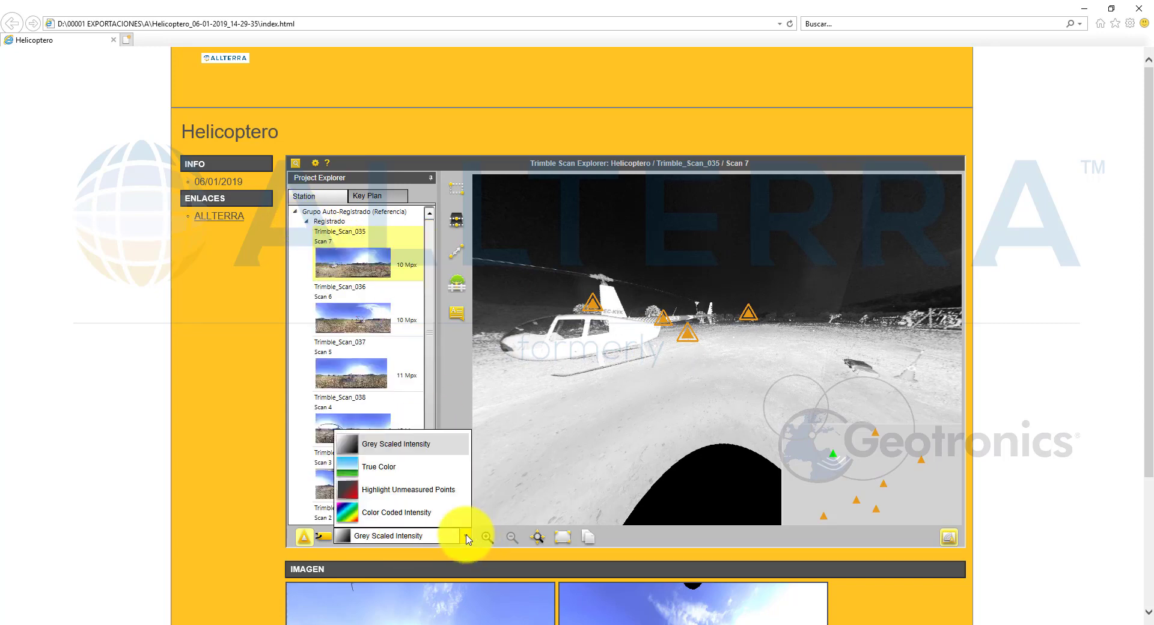
pyautogui.click(418, 468)
# Turn the panorama and jump to station Trimble_Scan_036 through its marker in the scan view.
pyautogui.moveTo(661, 339); pyautogui.dragTo(770, 371)
pyautogui.click(704, 368)
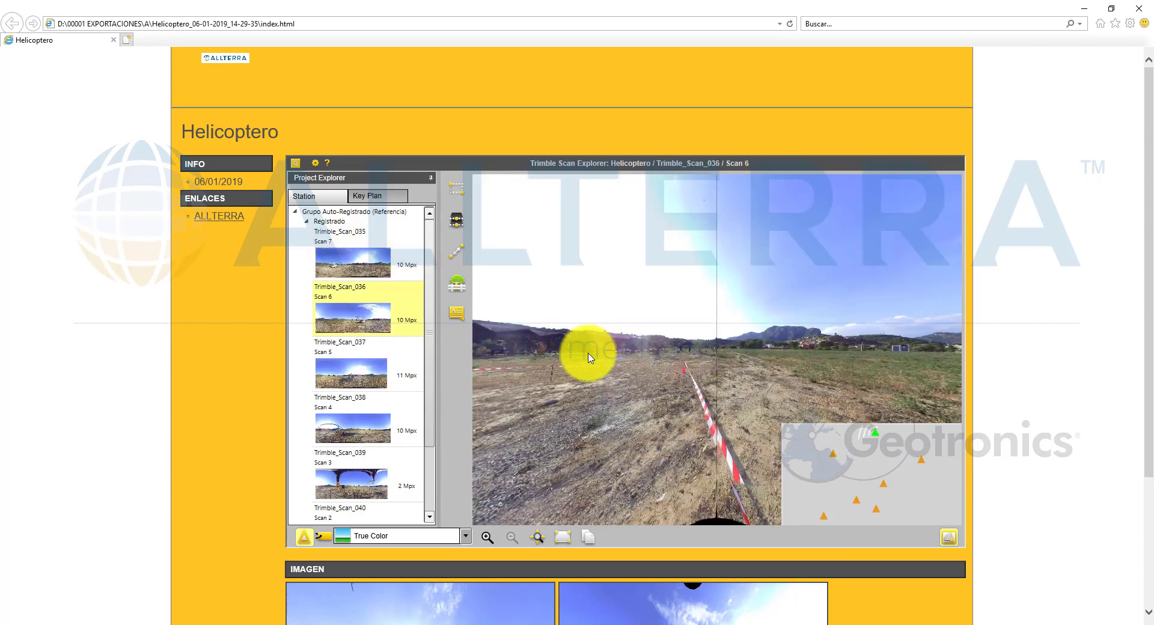
# Turn the panorama toward the helicopter, and display the scan in Grey Scaled Intensity and again in True Color.
pyautogui.moveTo(682, 354)
pyautogui.mouseDown()
pyautogui.moveTo(891, 369)
pyautogui.moveTo(894, 296)
pyautogui.moveTo(837, 368)
pyautogui.moveTo(547, 357)
pyautogui.moveTo(709, 343)
pyautogui.moveTo(683, 355)
pyautogui.mouseUp()
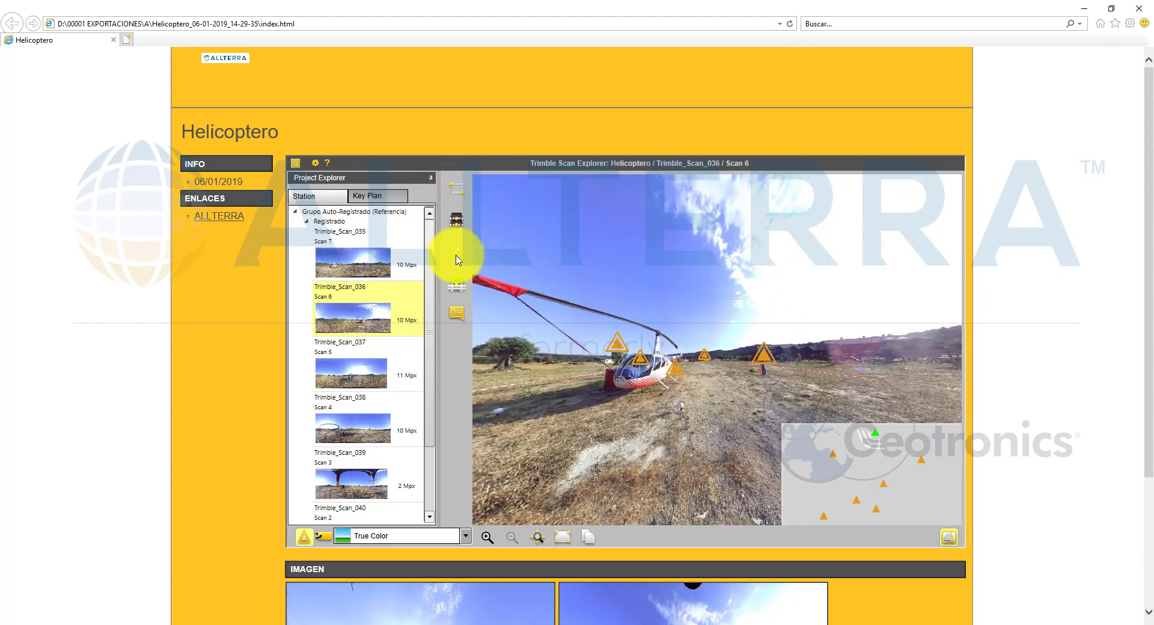
pyautogui.click(466, 536)
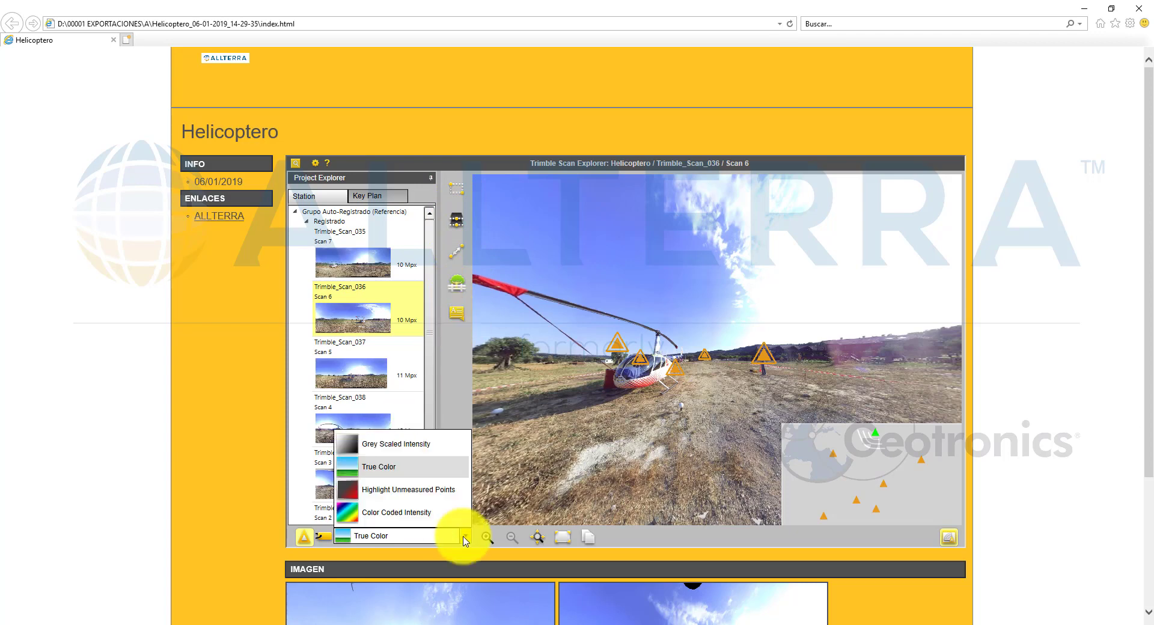
pyautogui.click(411, 448)
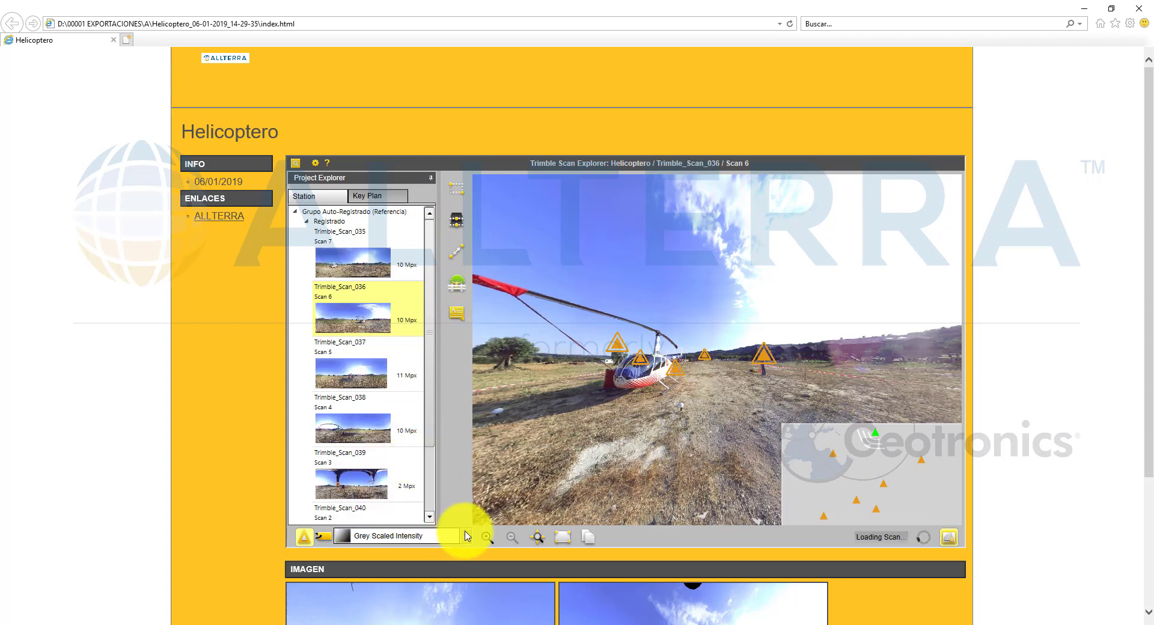
pyautogui.click(466, 536)
pyautogui.click(456, 467)
pyautogui.click(466, 535)
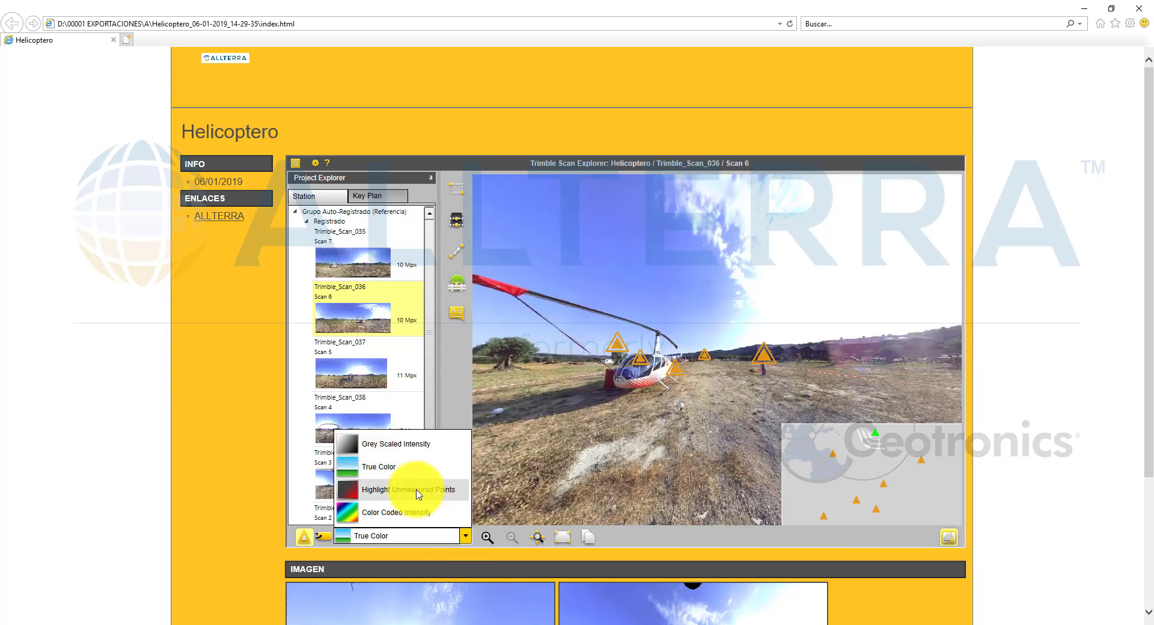
# Display the scan with Highlight Unmeasured Points and with Color Coded Intensity, and return it to True Color.
pyautogui.click(413, 489)
pyautogui.click(466, 536)
pyautogui.click(421, 508)
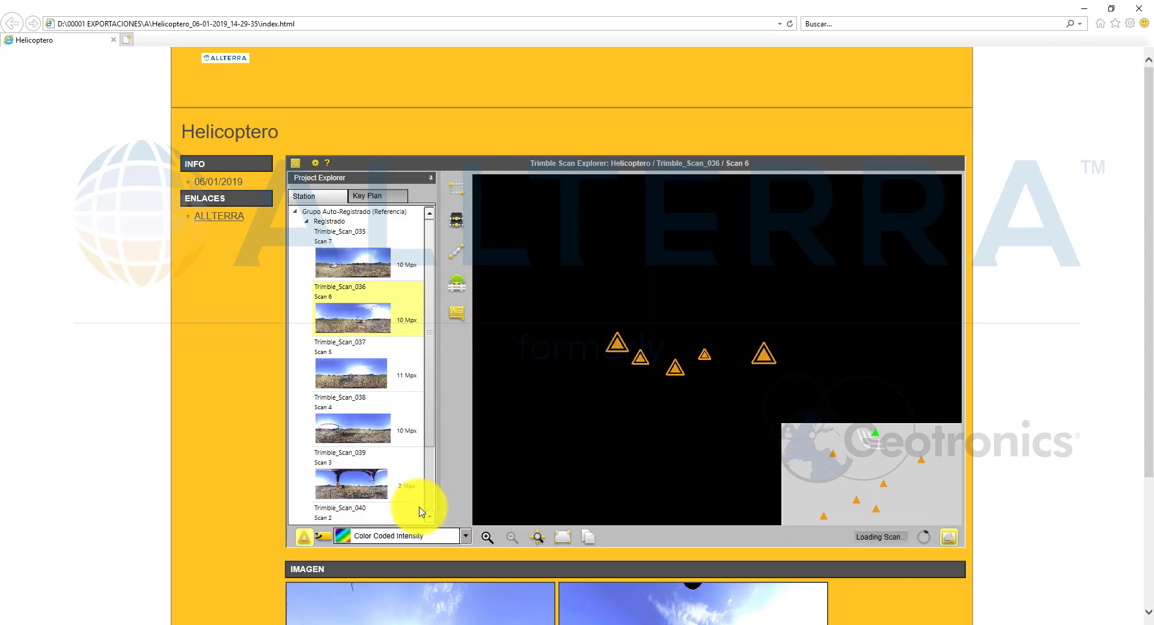
pyautogui.click(466, 536)
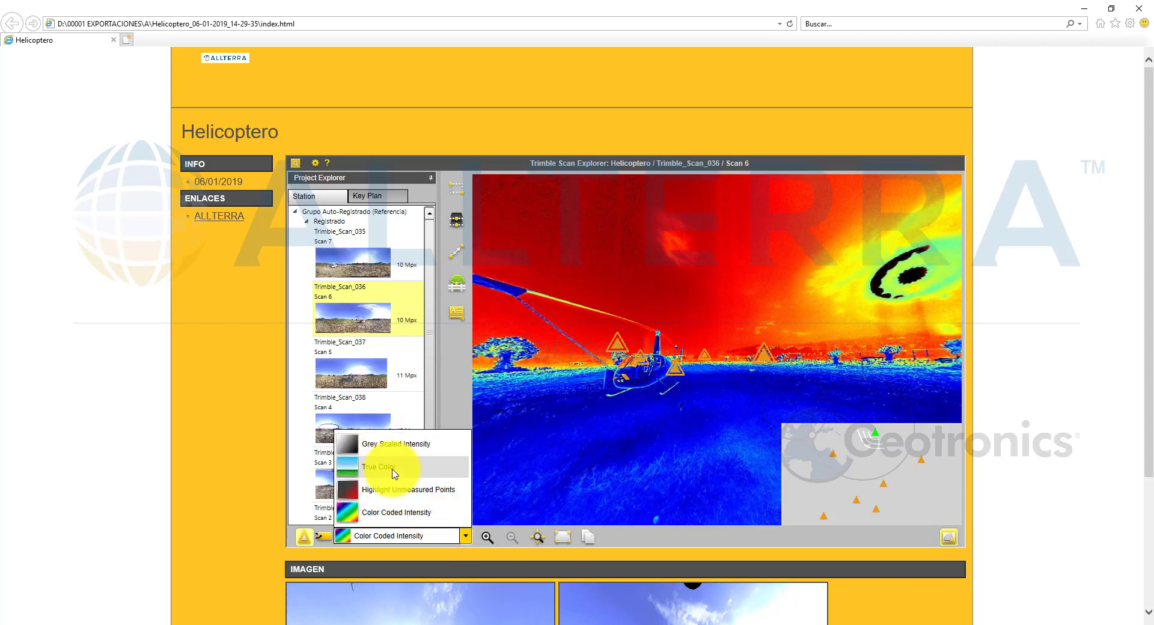
pyautogui.click(393, 467)
# Measure the distance between two points on the ground in front of the helicopter.
pyautogui.click(458, 255)
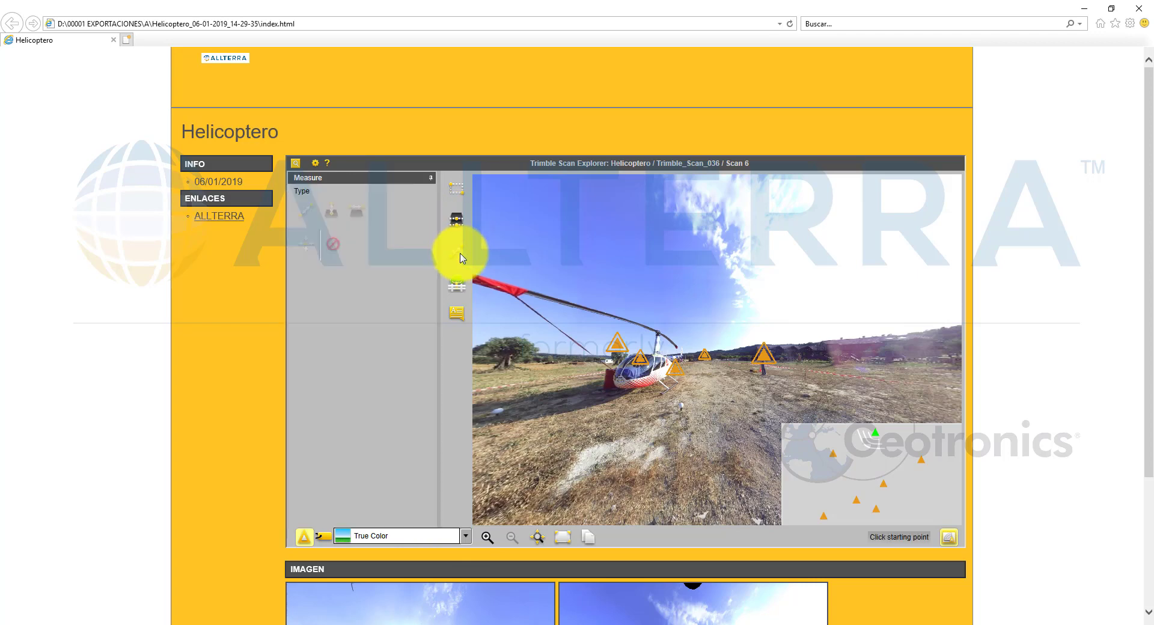
pyautogui.click(501, 440)
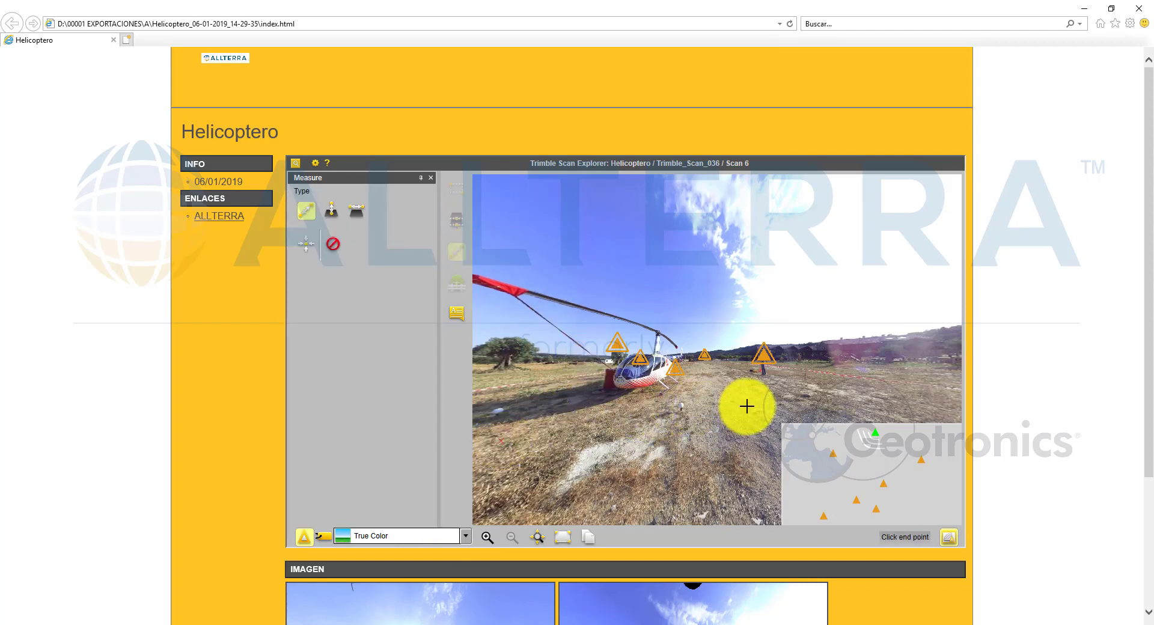
pyautogui.click(698, 431)
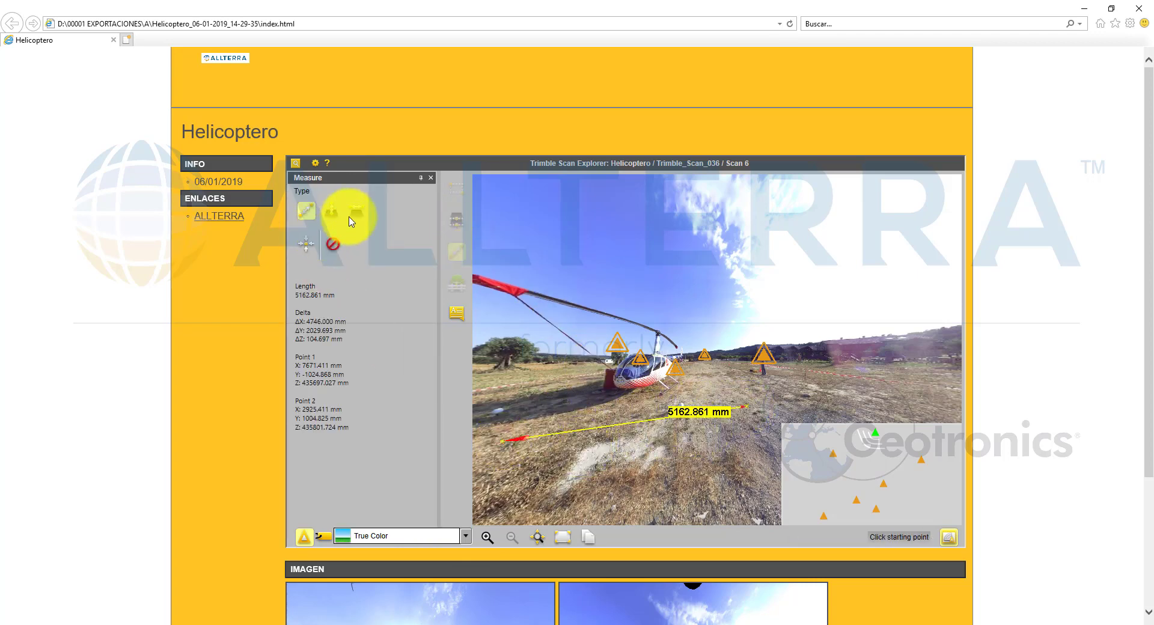
# Measure the coordinates of a point on the front of the helicopter.
pyautogui.click(306, 244)
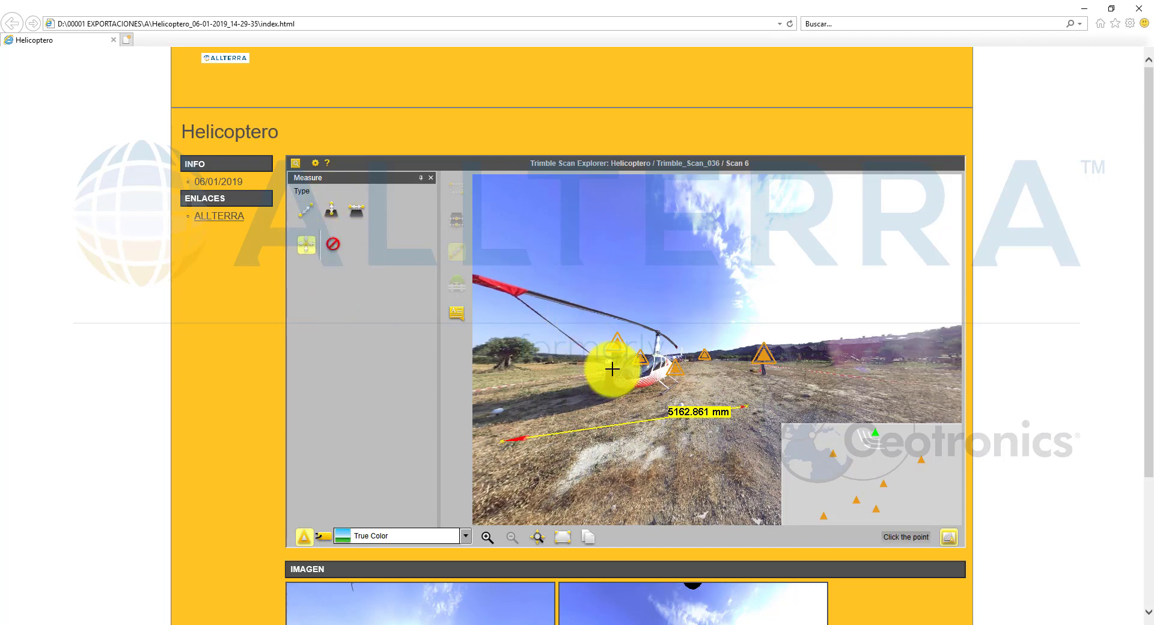
pyautogui.click(626, 392)
pyautogui.scroll(5, 638, 385)
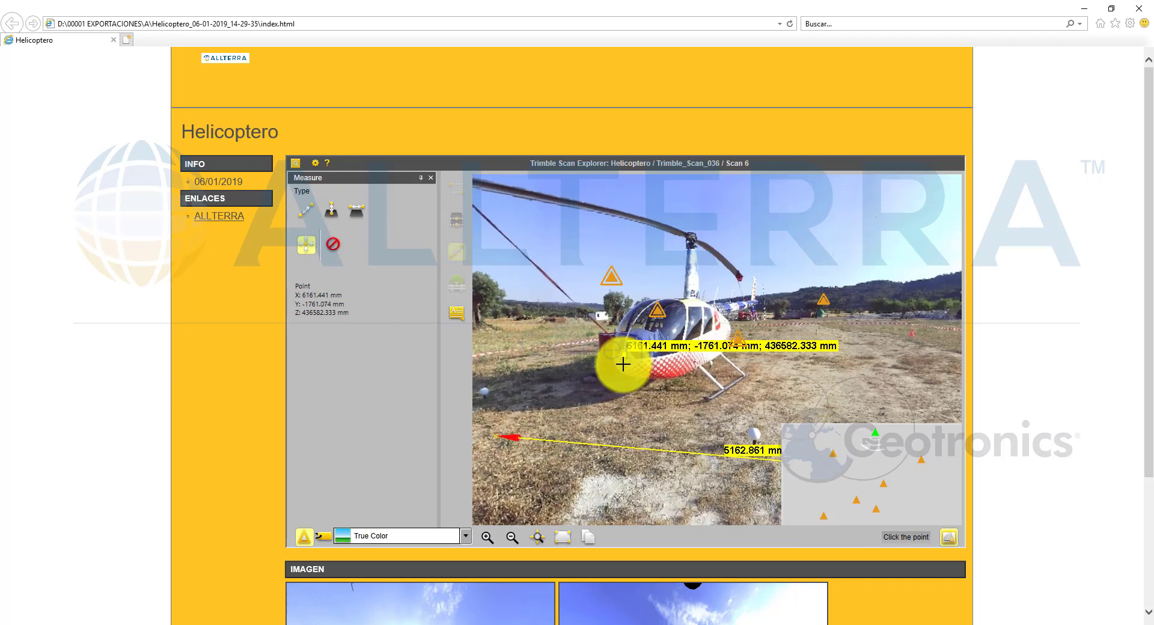
pyautogui.scroll(-5, 642, 378)
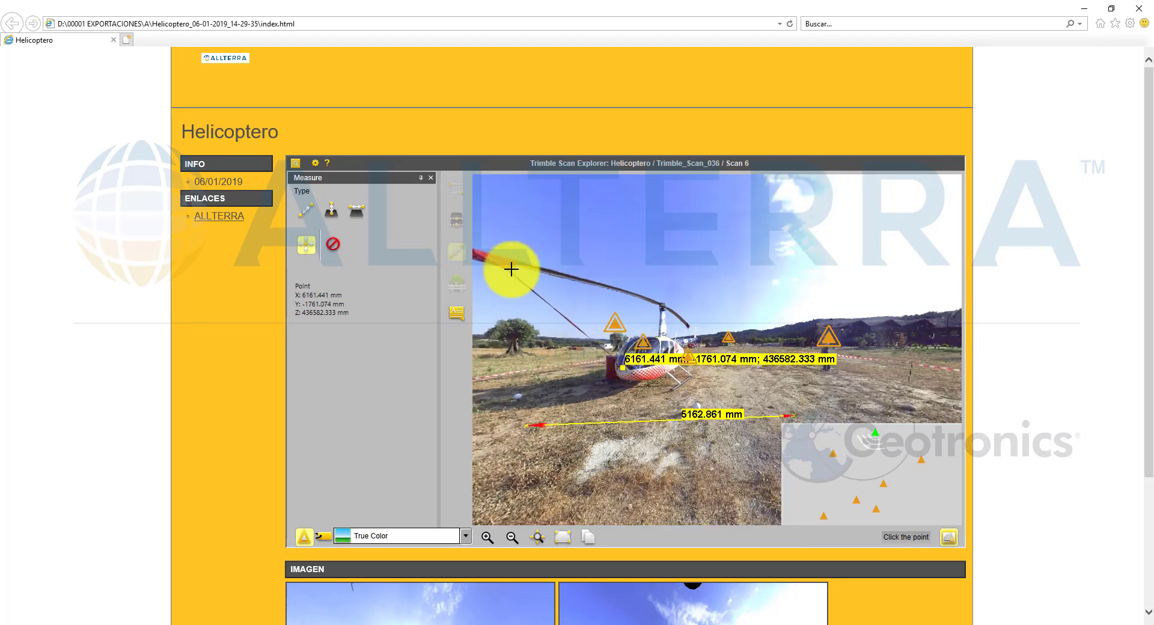
# Leave the measurement, view the Extract Slices options, and return to the Measure tool with the whole helicopter in view.
pyautogui.click(457, 214)
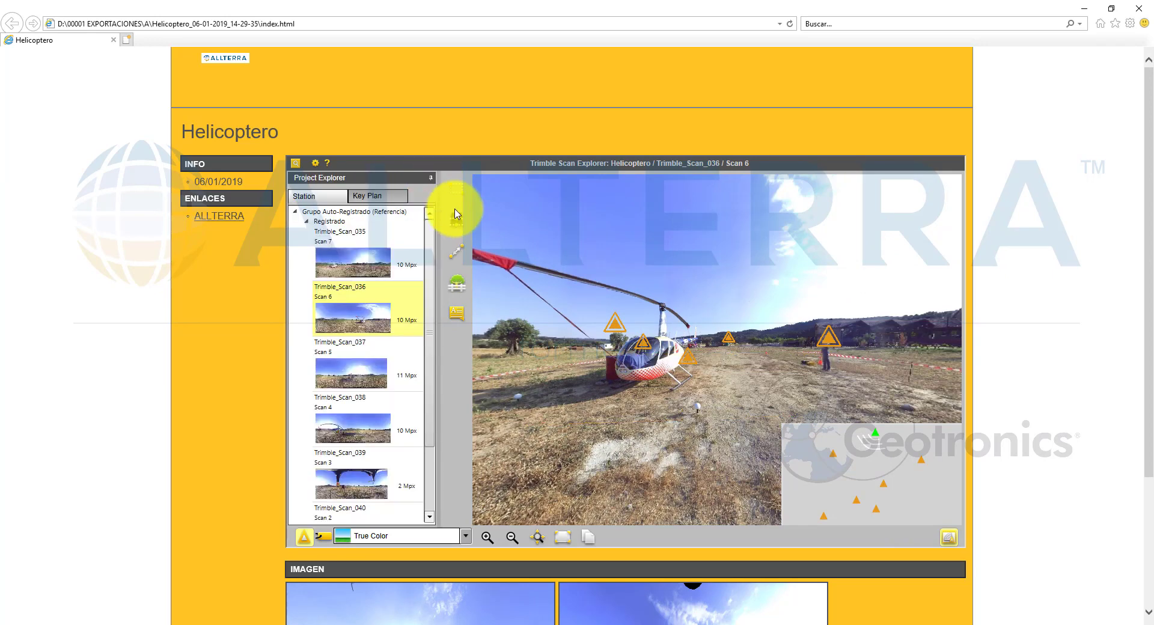
pyautogui.click(459, 219)
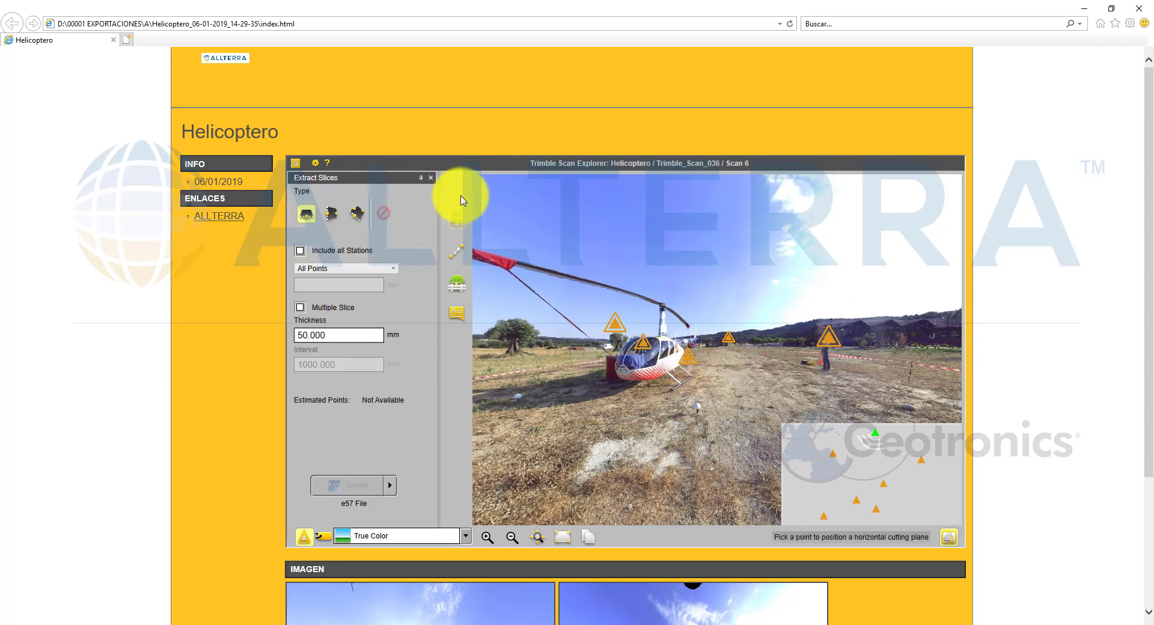
pyautogui.click(459, 253)
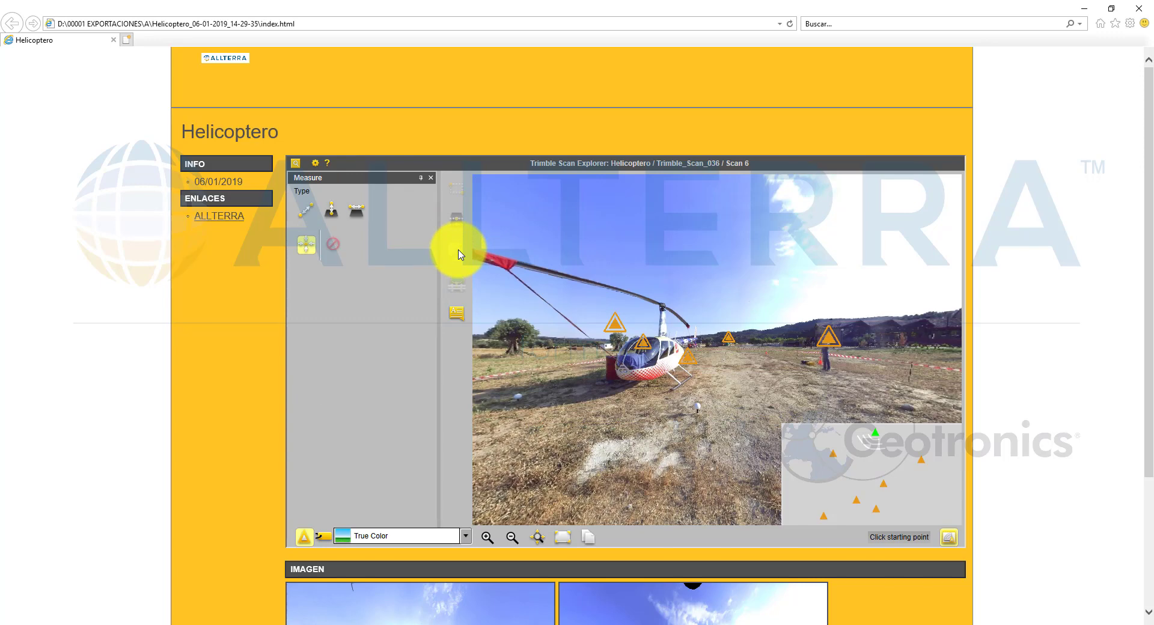
pyautogui.moveTo(585, 317); pyautogui.dragTo(600, 292)
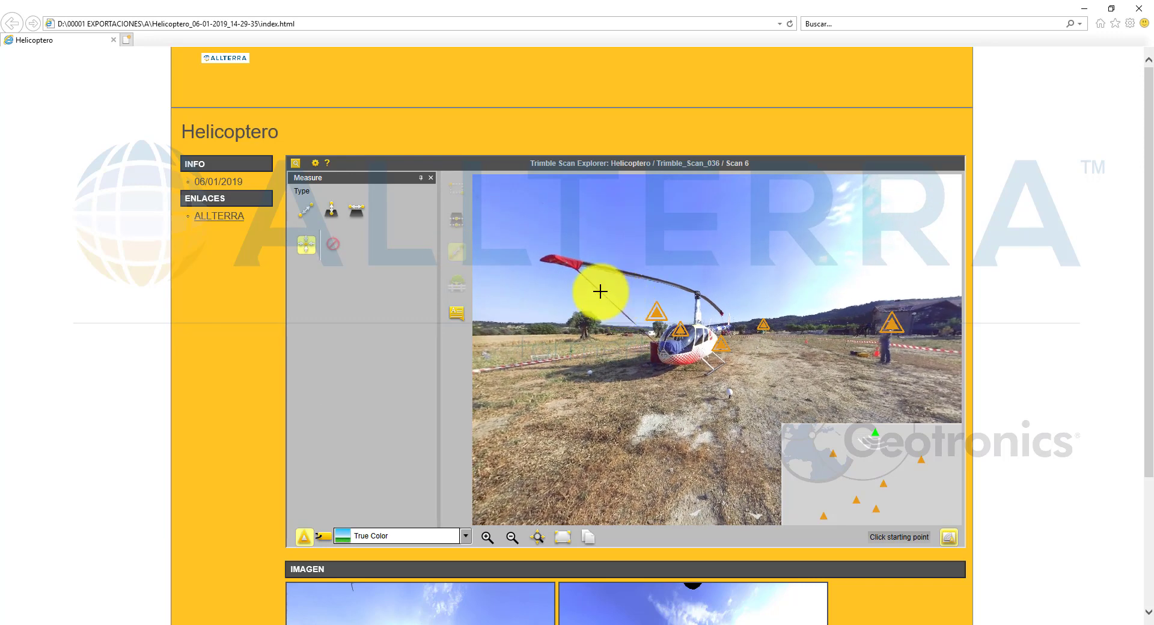
# Check the project title and logo on the page, and open the ALLTERRA website through its link.
pyautogui.moveTo(178, 130); pyautogui.dragTo(260, 133)
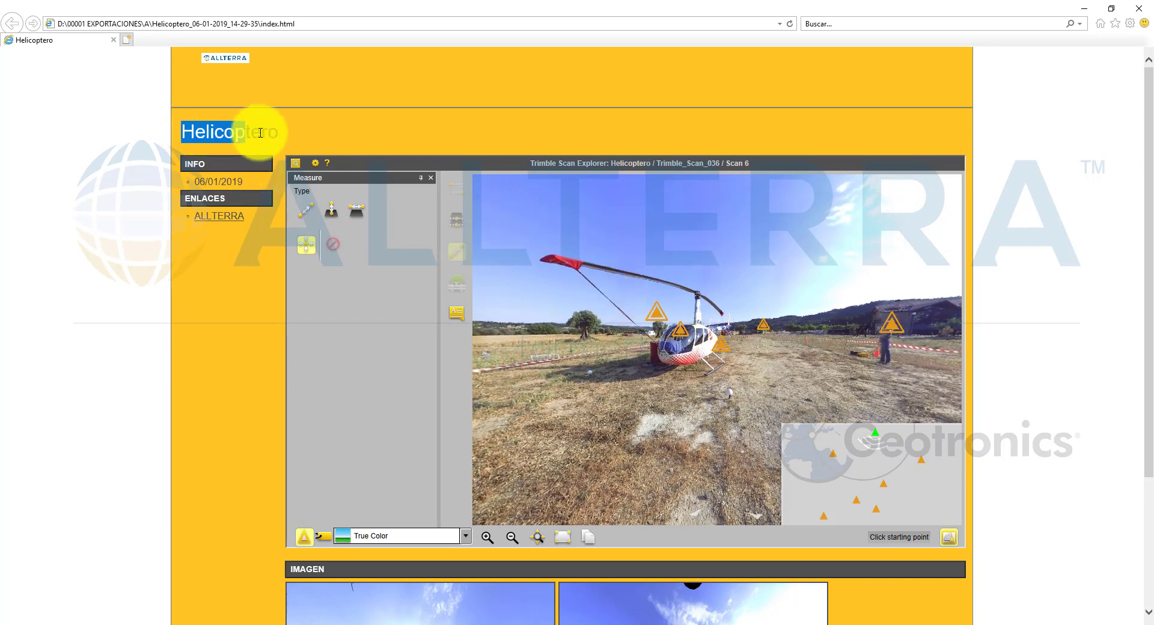
pyautogui.click(296, 131)
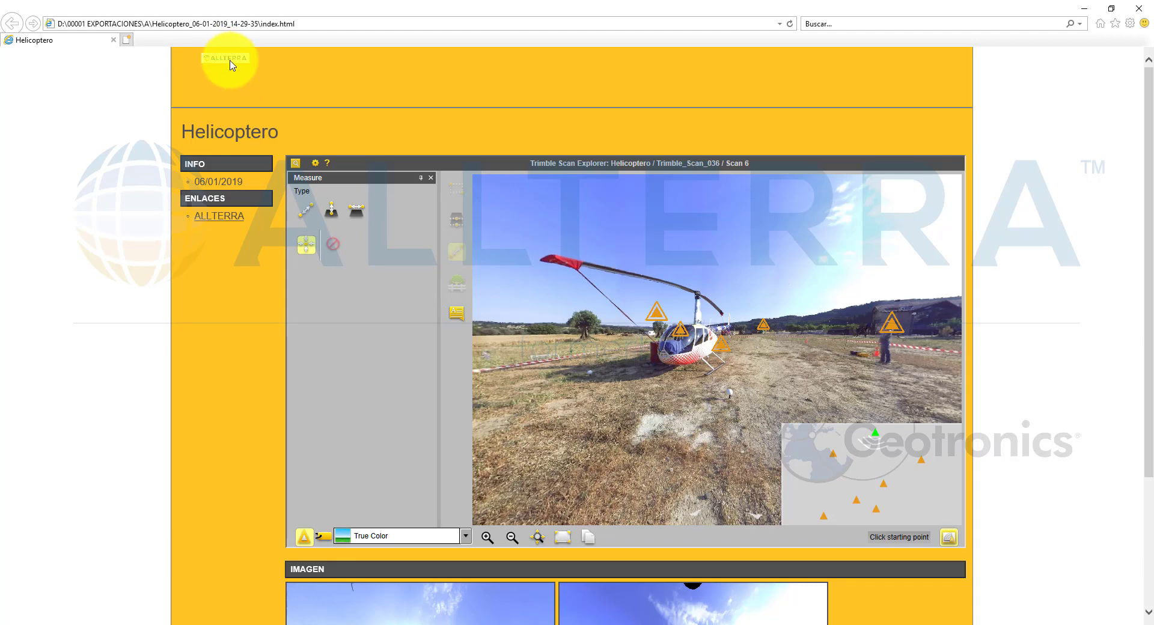
pyautogui.click(230, 221)
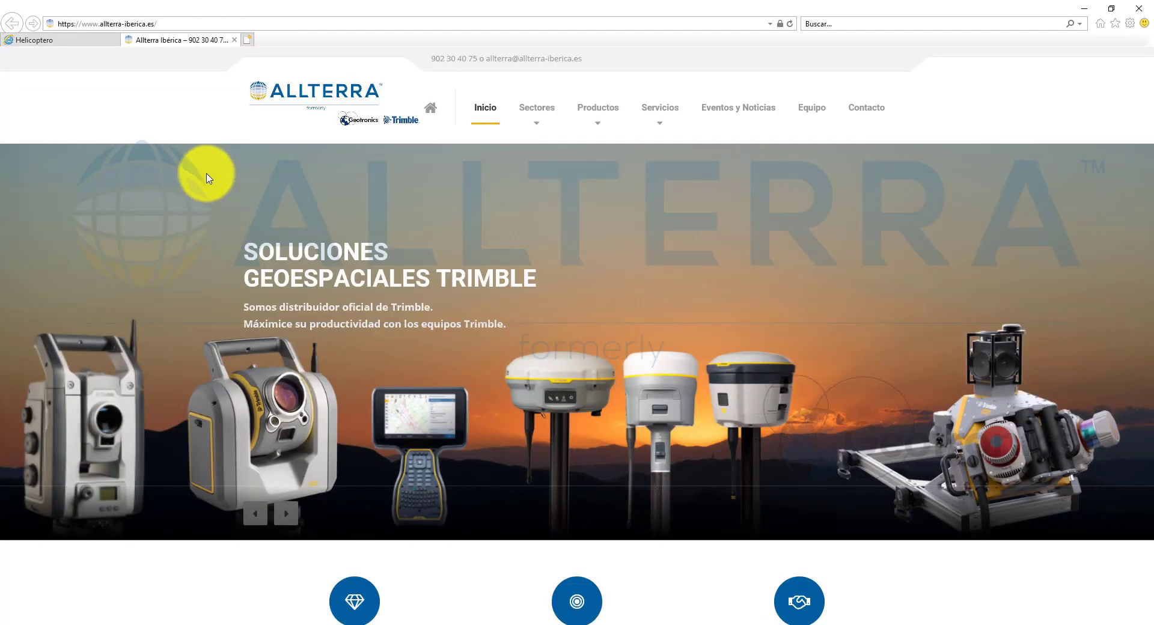
# Return to the Helicoptero page, turn the panorama, and bring up the two pictures in the IMAGEN section.
pyautogui.click(93, 43)
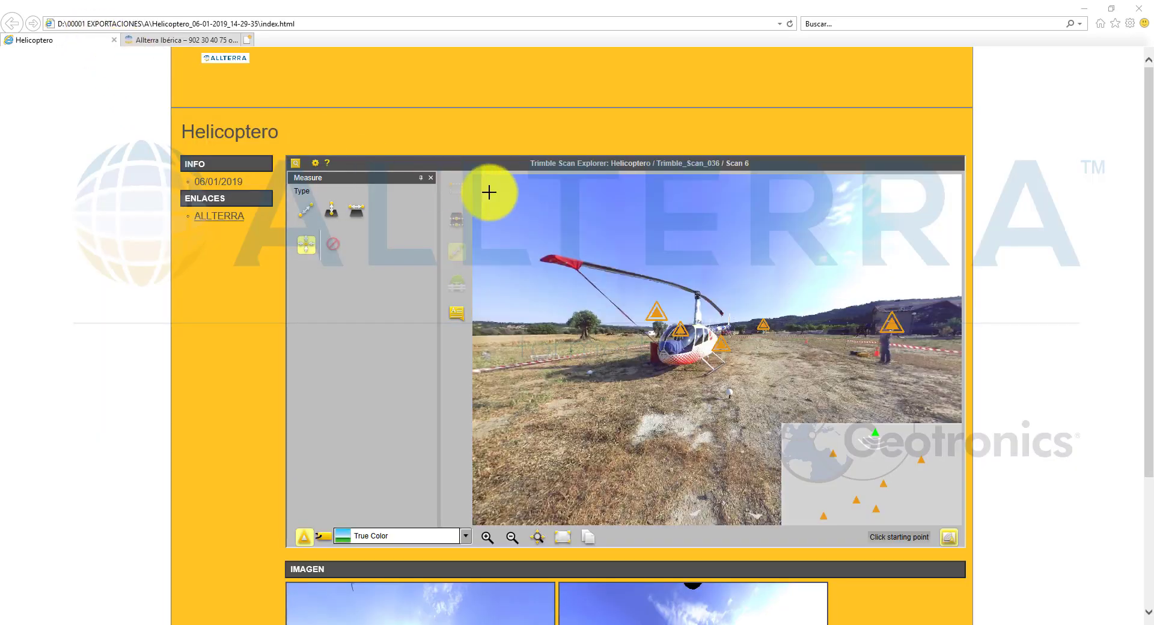
pyautogui.moveTo(487, 190); pyautogui.dragTo(640, 198)
pyautogui.scroll(-3, 978, 230)
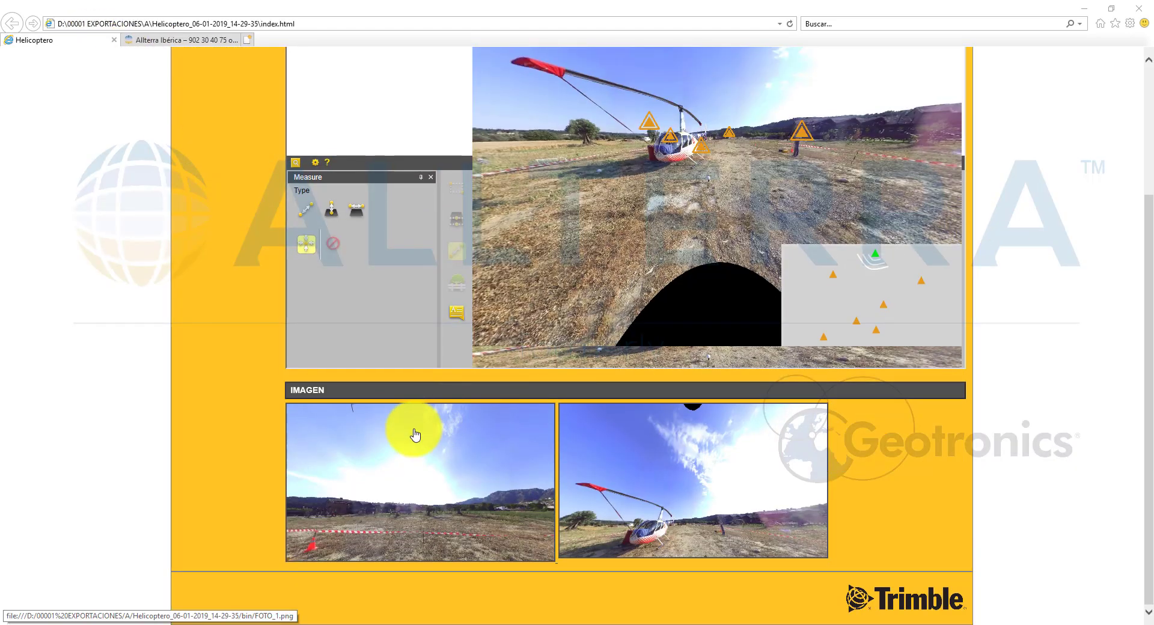